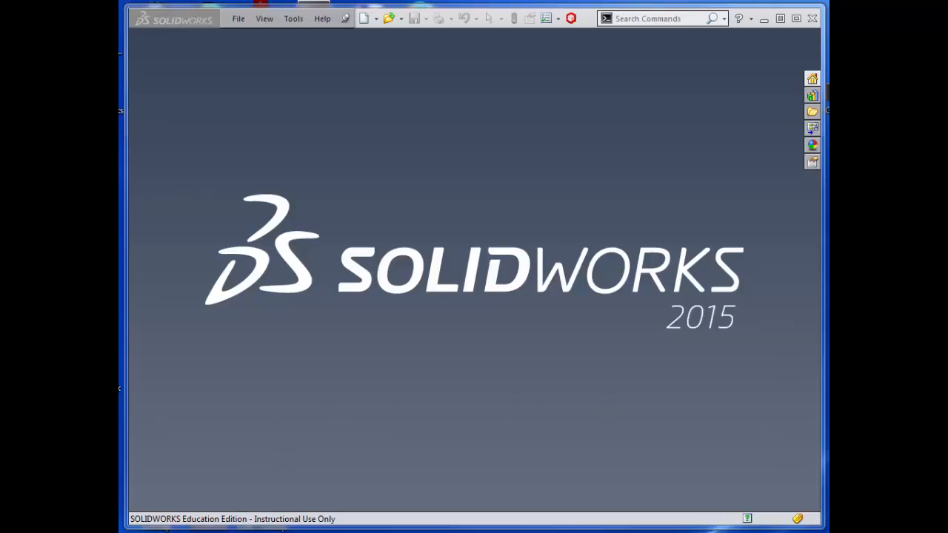
- Switch to Windows Explorer and create a folder named My Weldment Profiles inside the SW folder of OneDrive for Business
{"action": "left_click", "coordinate": [222, 408]}
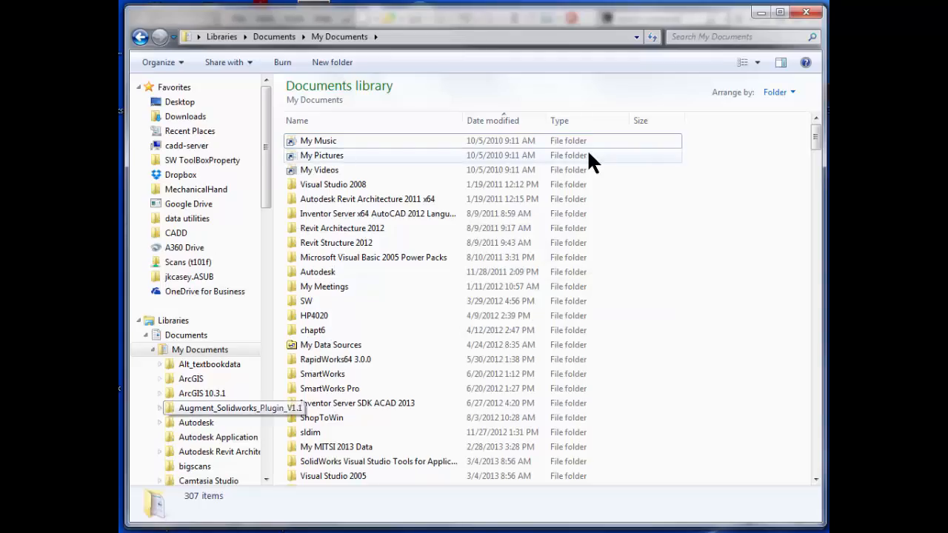
{"action": "left_click", "coordinate": [231, 294]}
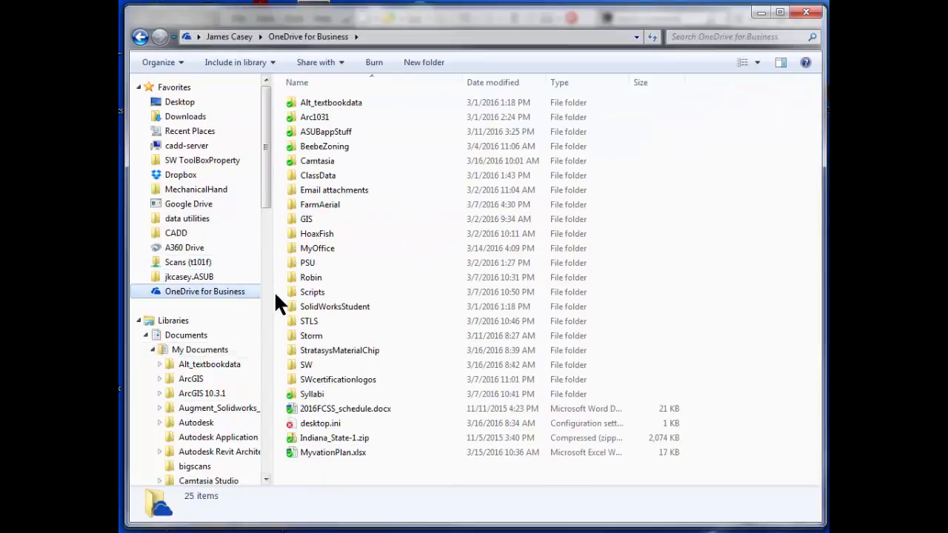
{"action": "double_click", "coordinate": [316, 366]}
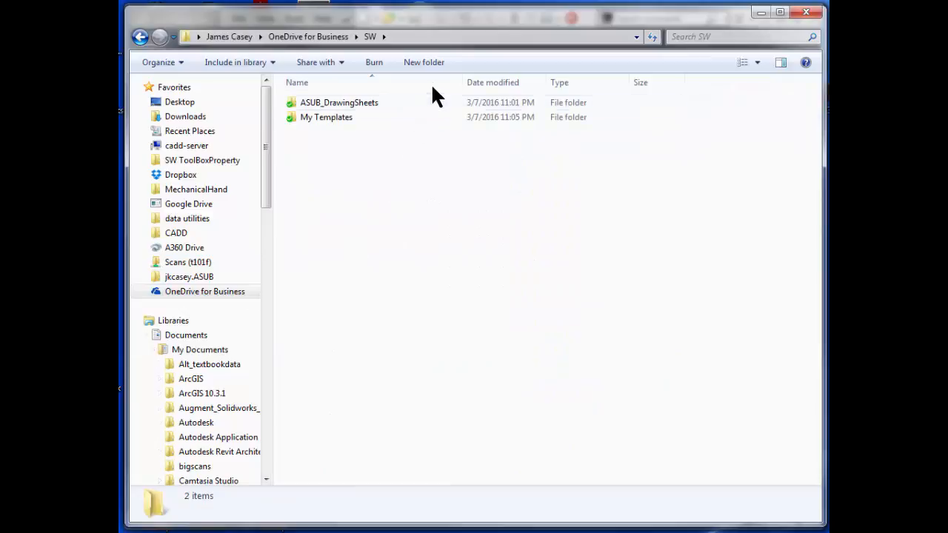
{"action": "left_click", "coordinate": [435, 64]}
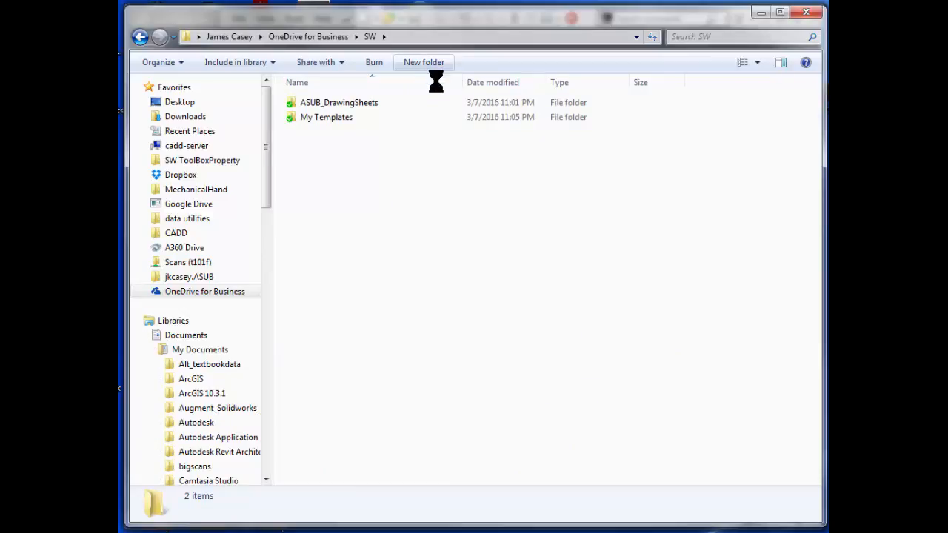
{"action": "type", "text": "M"}
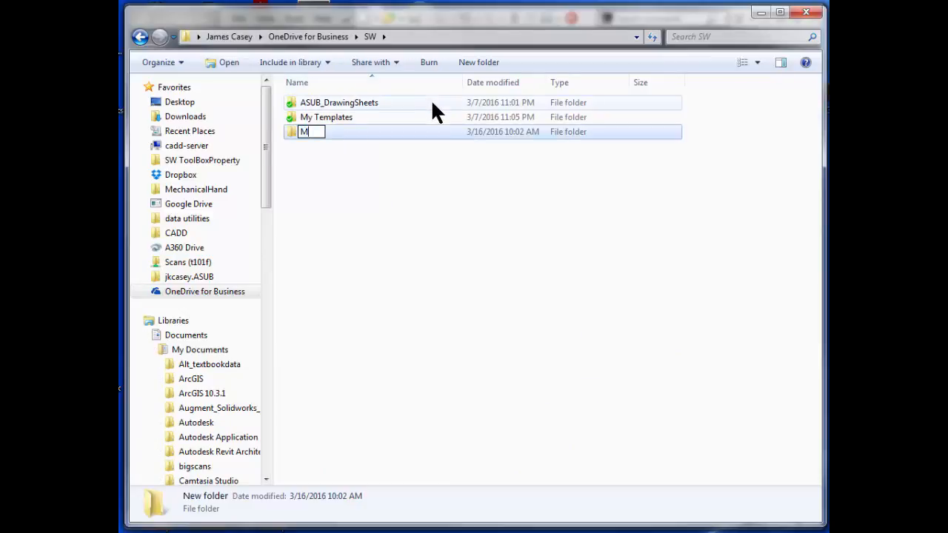
{"action": "type", "text": "y Weldment"}
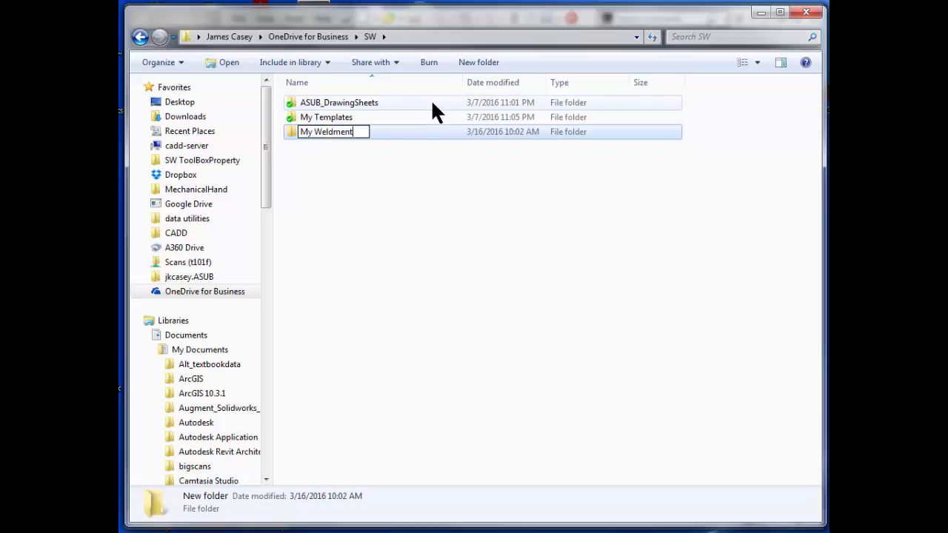
{"action": "type", "text": " Profiles"}
{"action": "key", "text": "Return"}
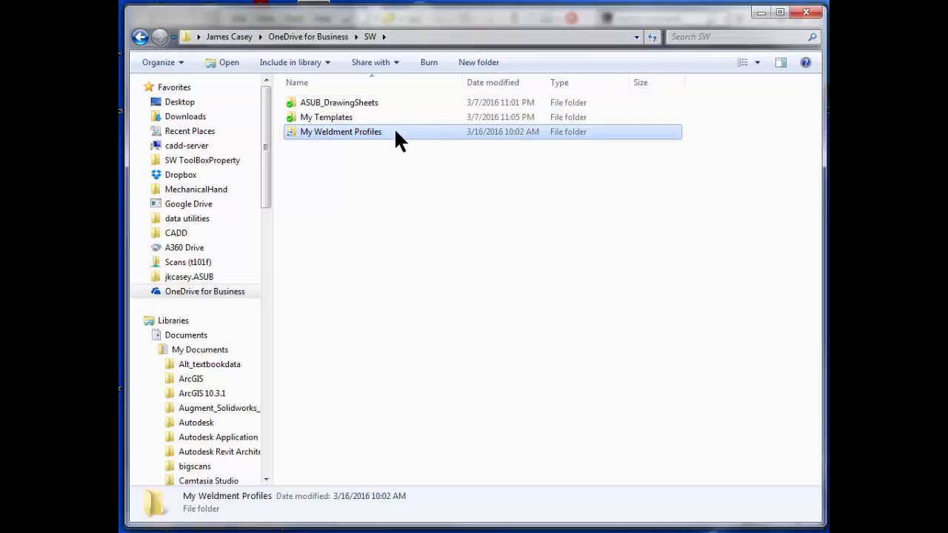
- Create a subfolder named Custom inside the My Weldment Profiles folder
{"action": "double_click", "coordinate": [358, 133]}
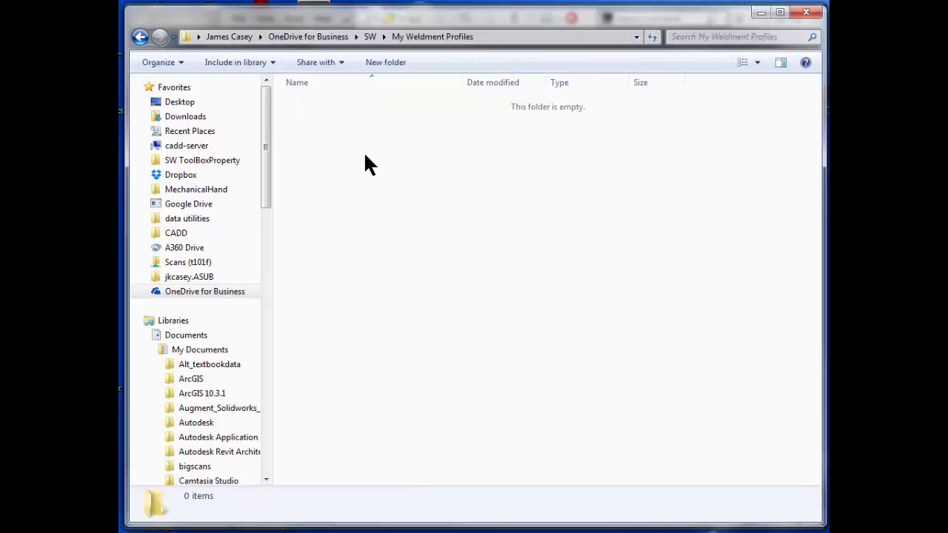
{"action": "left_click", "coordinate": [371, 64]}
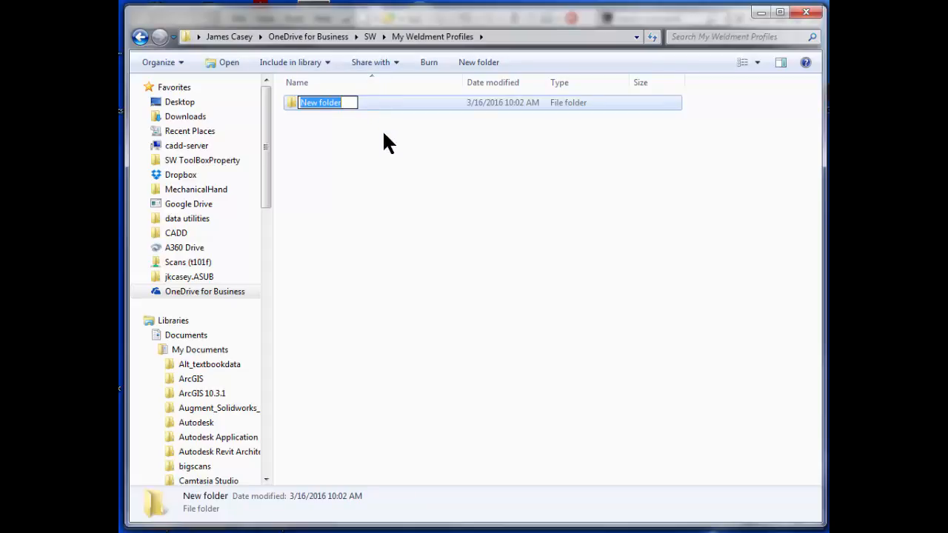
{"action": "type", "text": "Custom"}
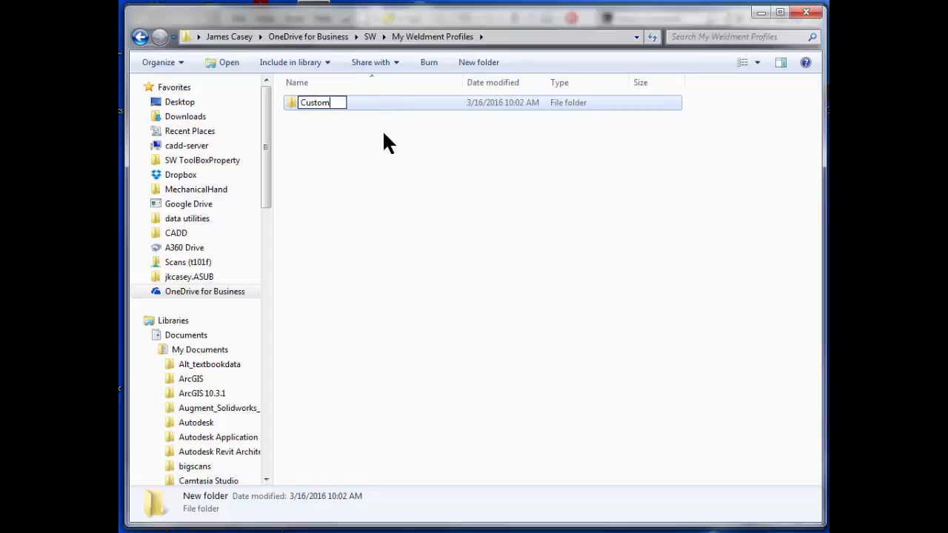
{"action": "key", "text": "Return"}
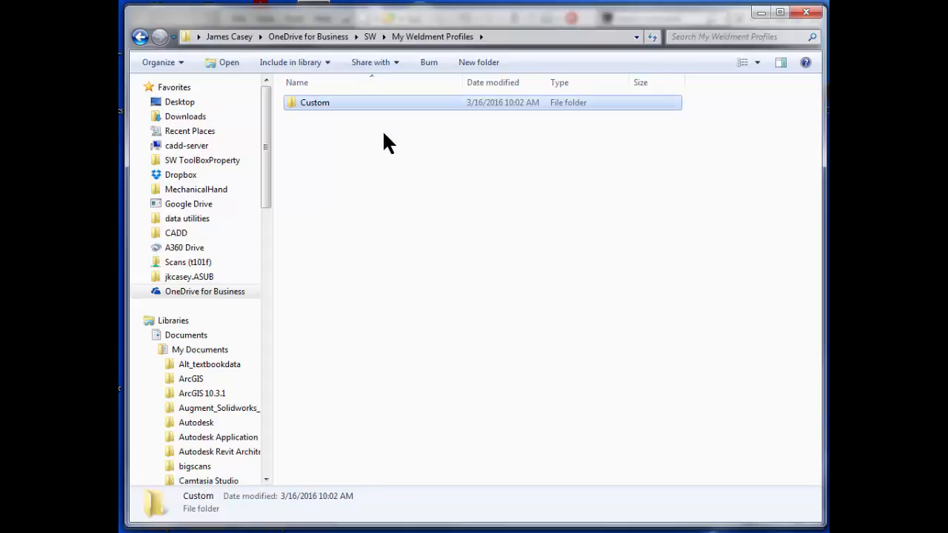
- Create a subfolder named Round Tubing inside the Custom folder
{"action": "double_click", "coordinate": [356, 102]}
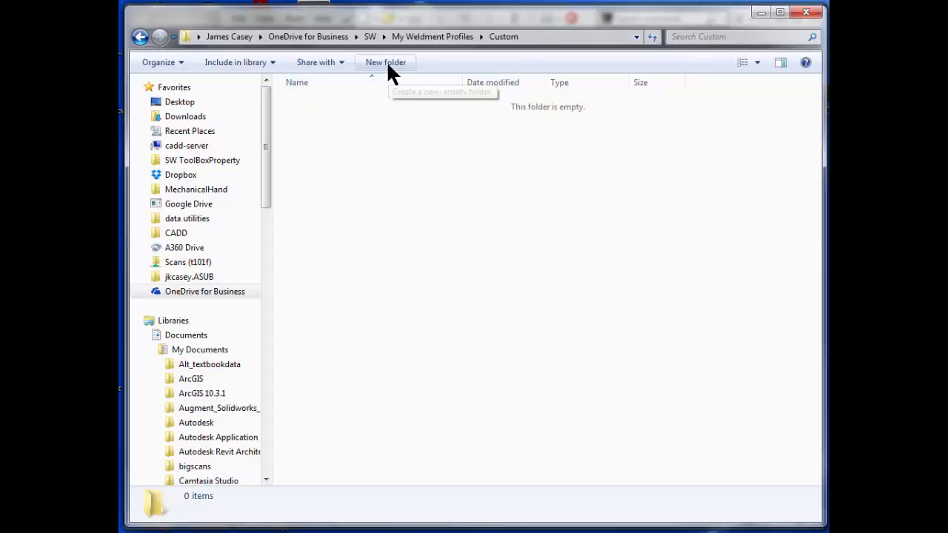
{"action": "left_click", "coordinate": [387, 65]}
{"action": "type", "text": "Ro"}
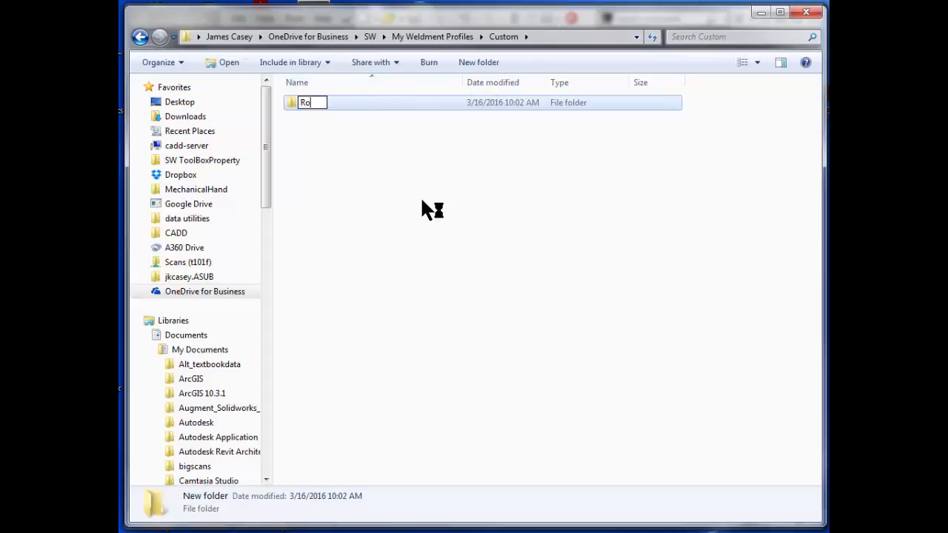
{"action": "type", "text": "und Tubing"}
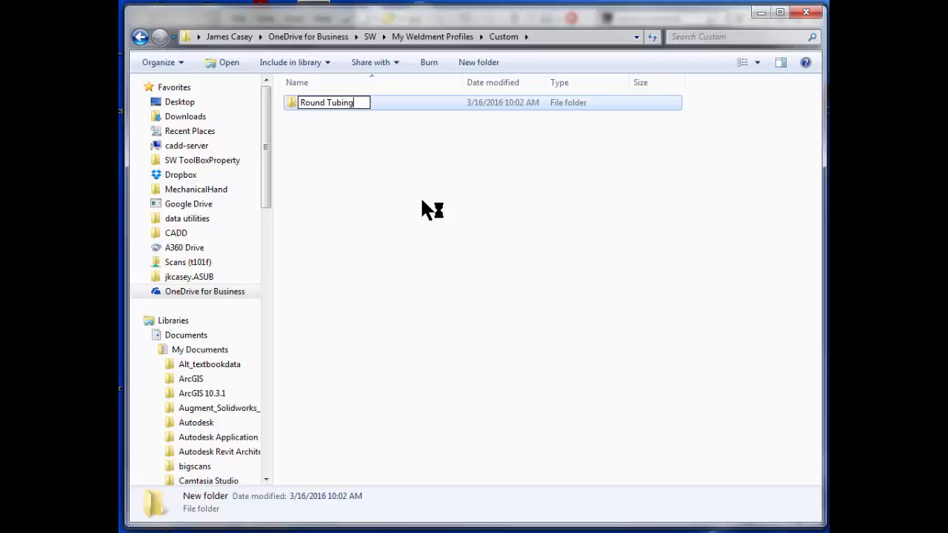
{"action": "key", "text": "Return"}
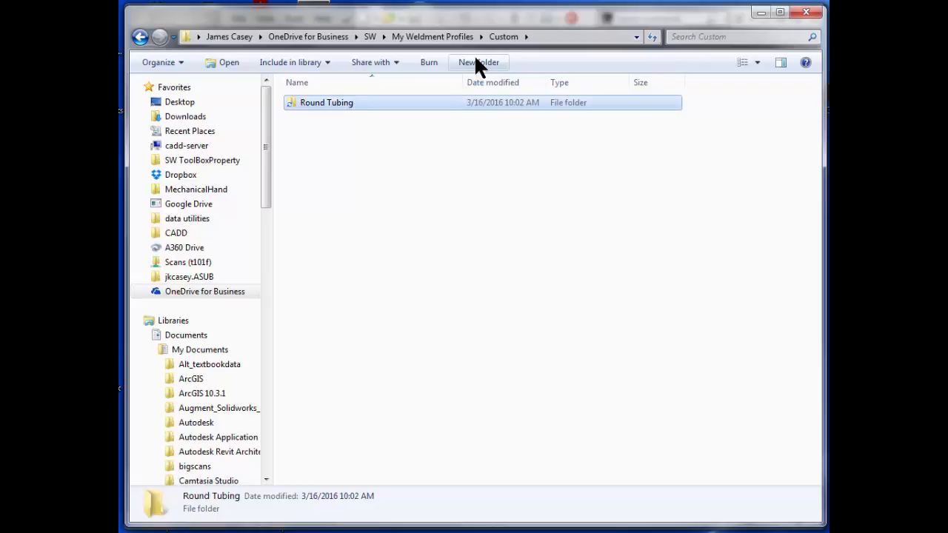
- Add another subfolder in the Custom folder and name it Round Bar
{"action": "left_click", "coordinate": [476, 65]}
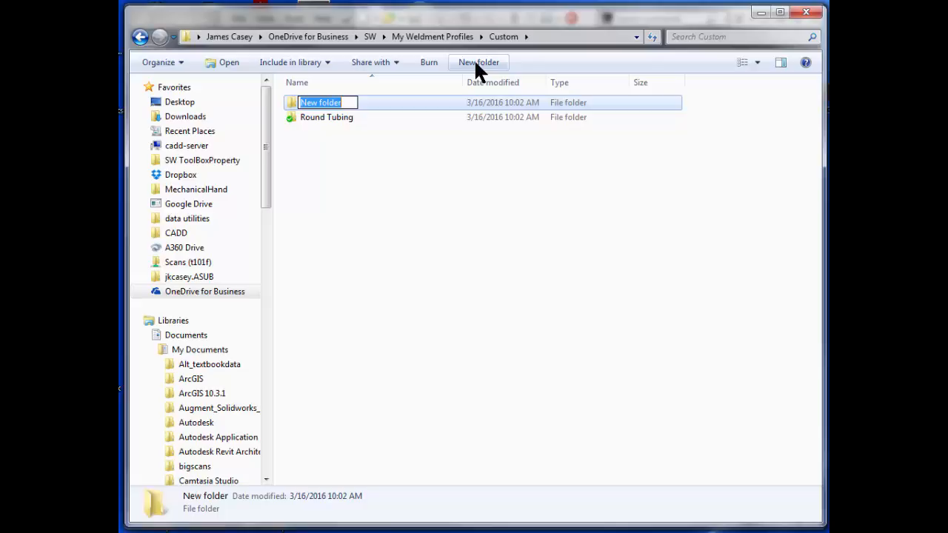
{"action": "key", "text": "Return"}
{"action": "key", "text": "Down"}
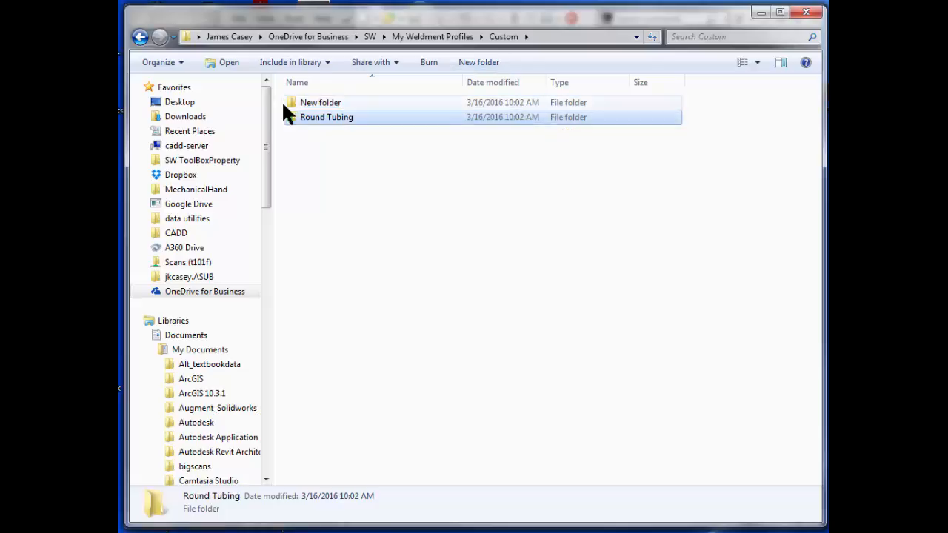
{"action": "left_click", "coordinate": [319, 103]}
{"action": "left_click", "coordinate": [319, 103]}
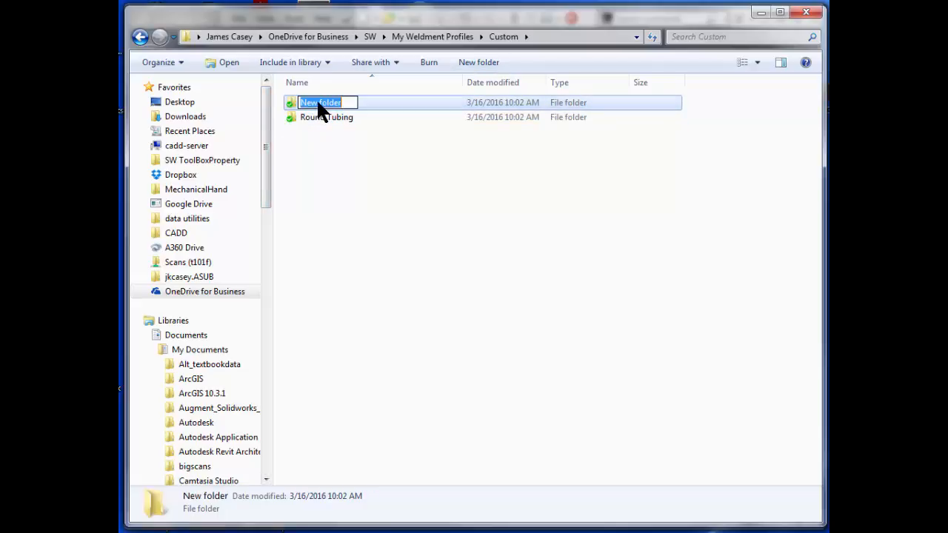
{"action": "type", "text": "Round Bar"}
{"action": "key", "text": "Return"}
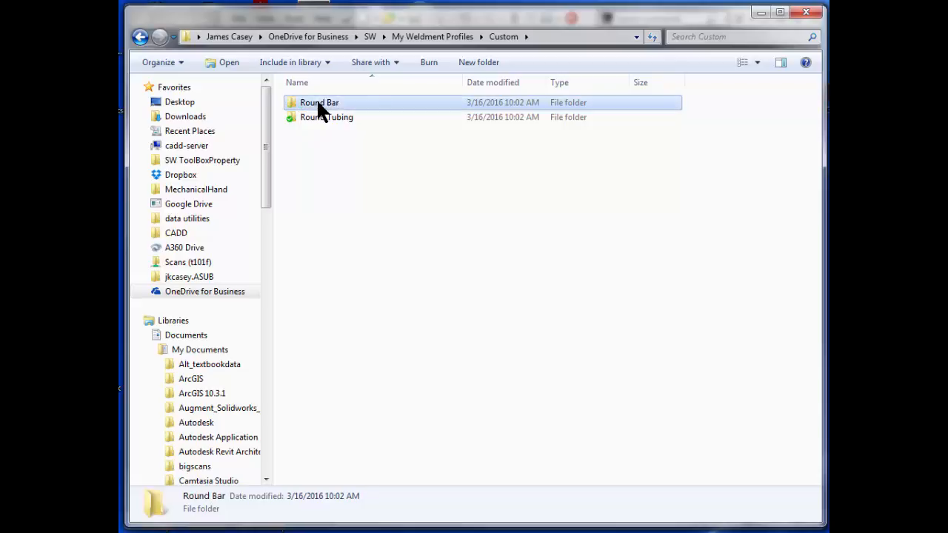
- Add a third subfolder in the Custom folder and name it Flat Bar
{"action": "left_click", "coordinate": [474, 64]}
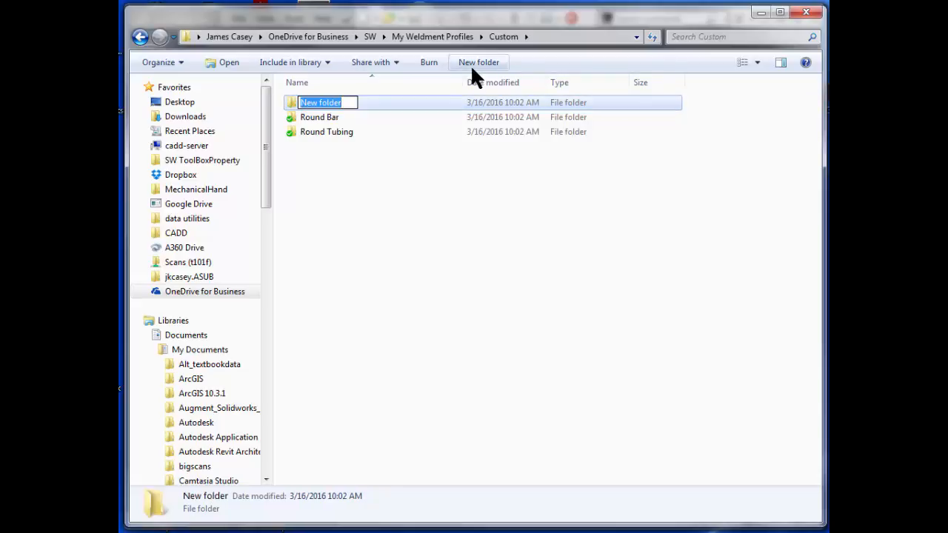
{"action": "type", "text": "Flat B"}
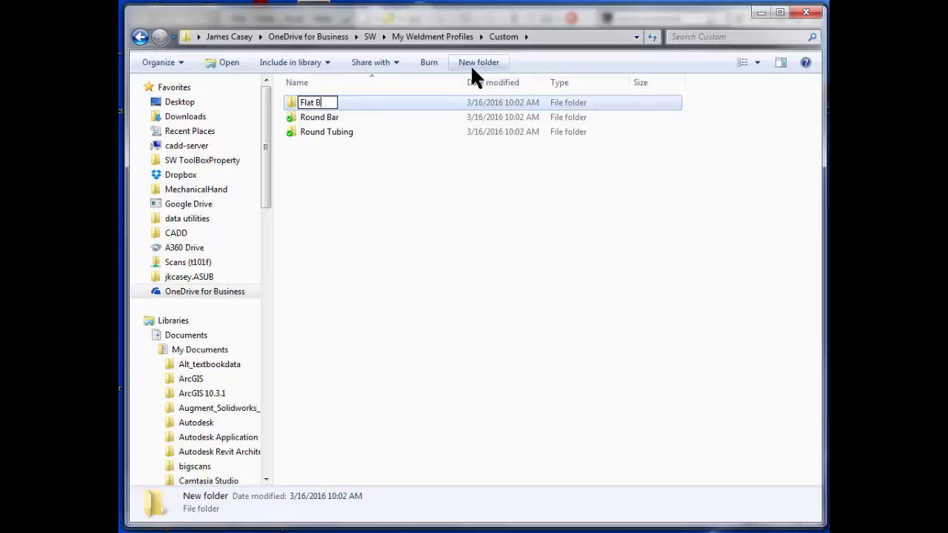
{"action": "type", "text": "ar"}
{"action": "key", "text": "Return"}
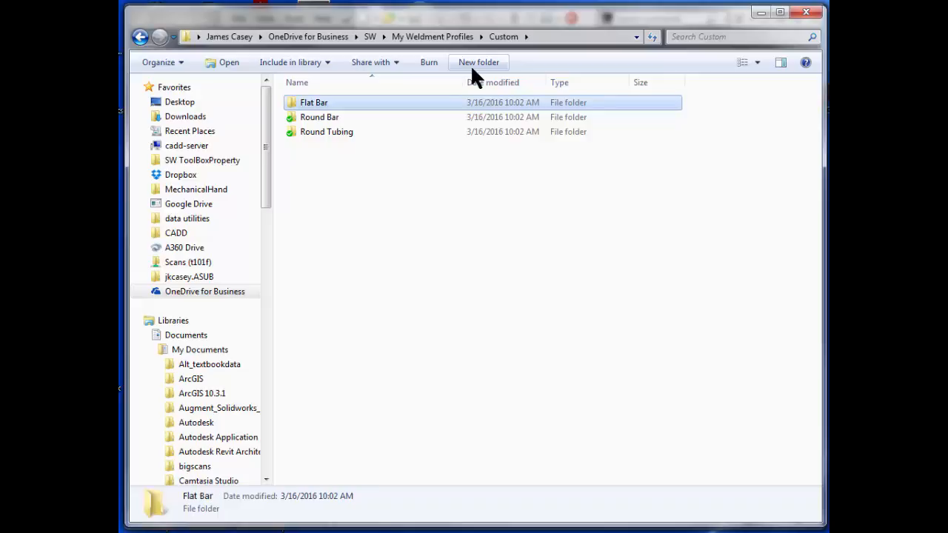
{"action": "left_click", "coordinate": [437, 420]}
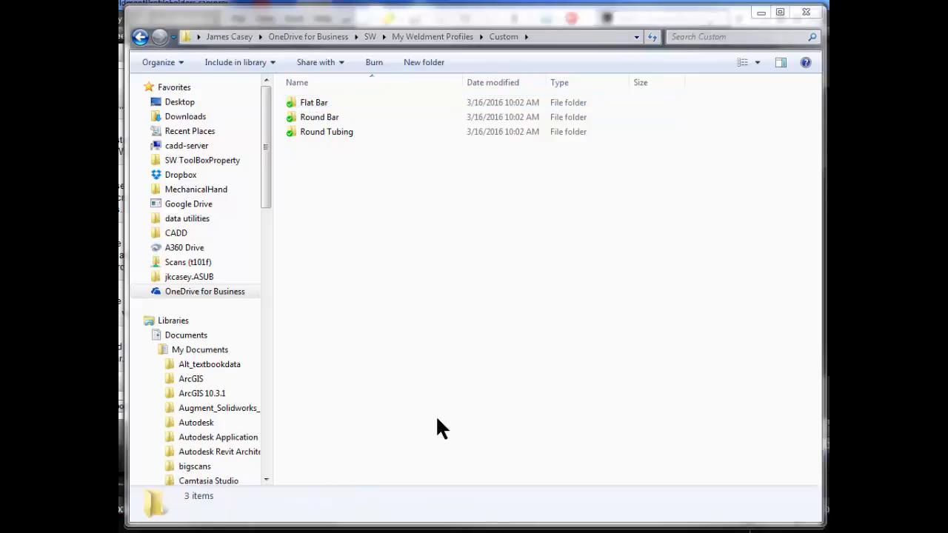
- Go back up to the My Weldment Profiles folder and copy its full path to the clipboard
{"action": "left_click", "coordinate": [431, 36]}
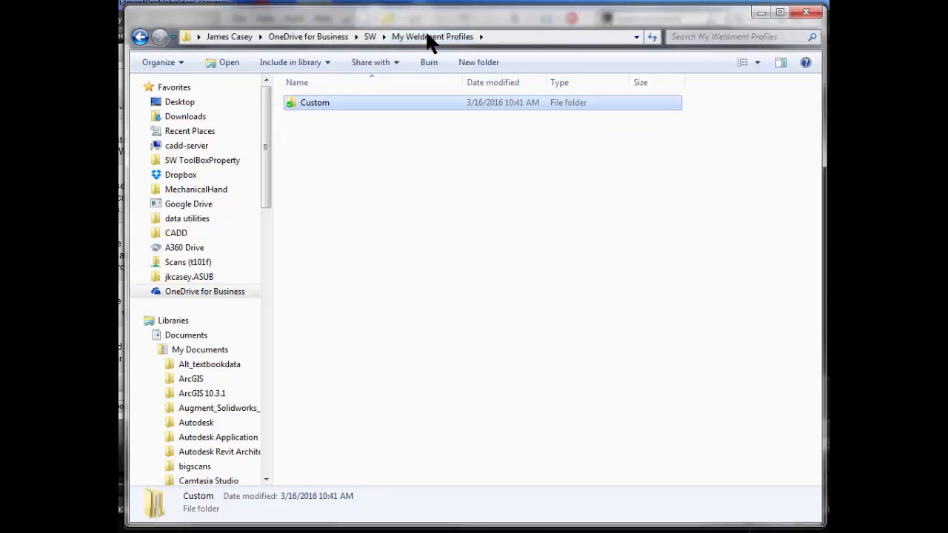
{"action": "left_click", "coordinate": [498, 39]}
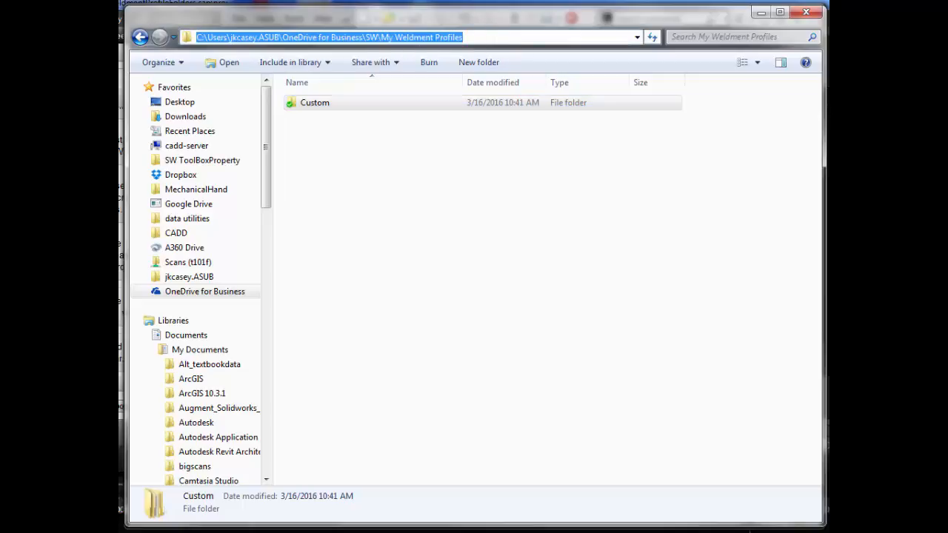
{"action": "right_click", "coordinate": [478, 37]}
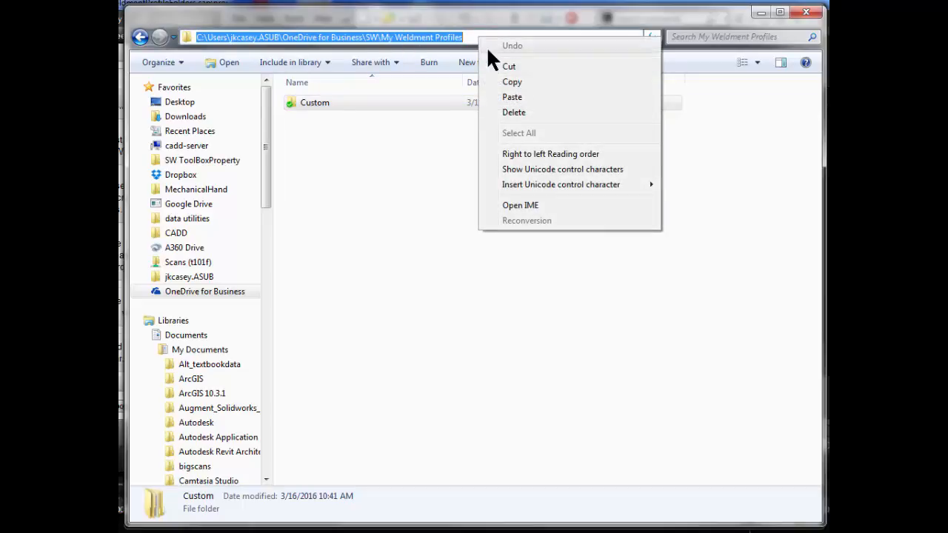
{"action": "left_click", "coordinate": [509, 82]}
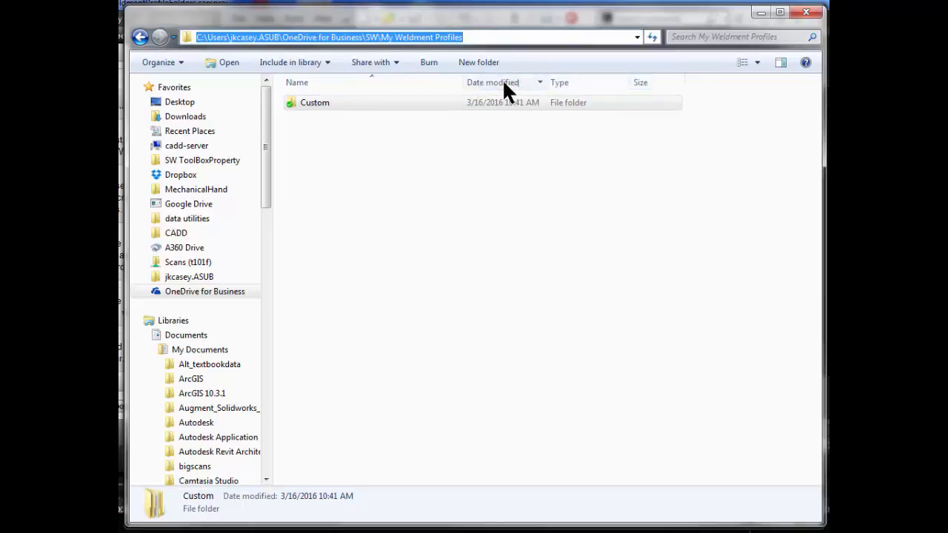
{"action": "left_click", "coordinate": [453, 136]}
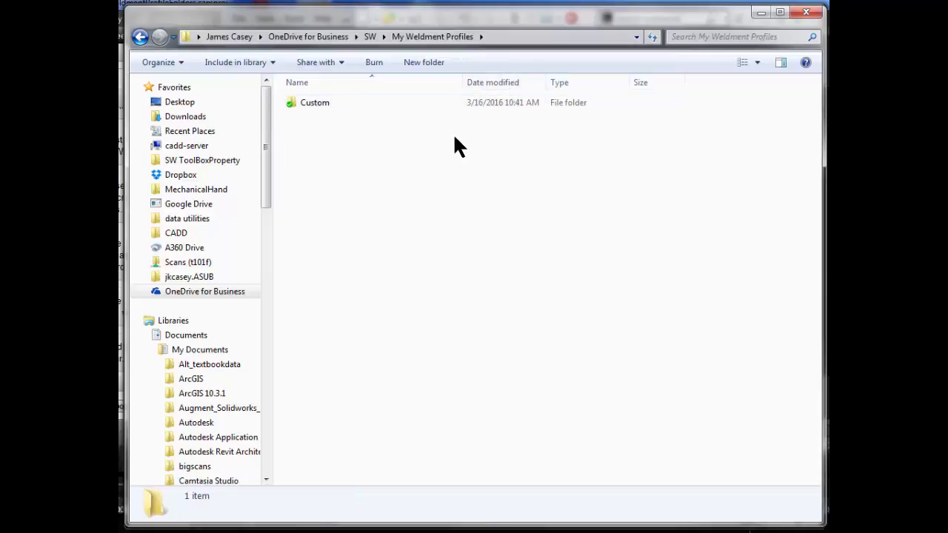
- Return to SOLIDWORKS and display the Weldment Profiles folders under File Locations in the system options
{"action": "left_click", "coordinate": [761, 13]}
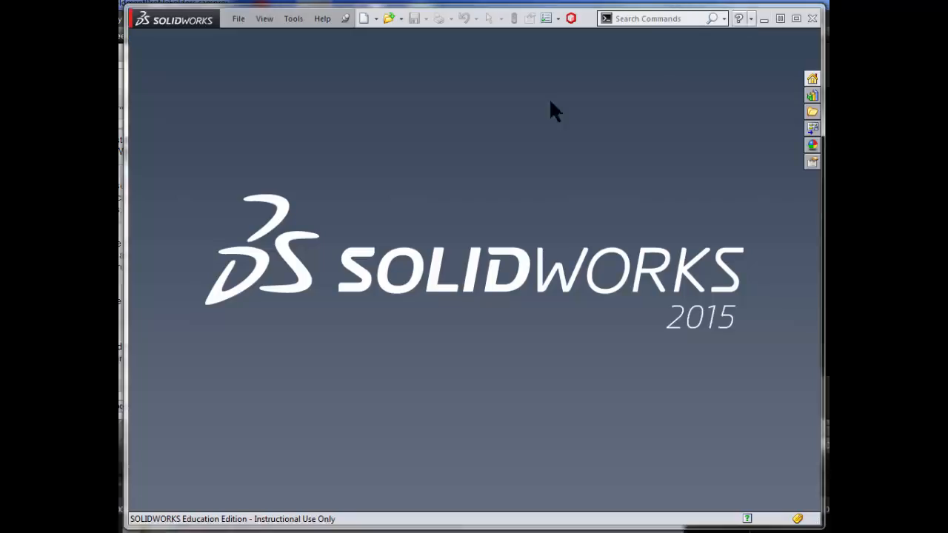
{"action": "left_click", "coordinate": [544, 18]}
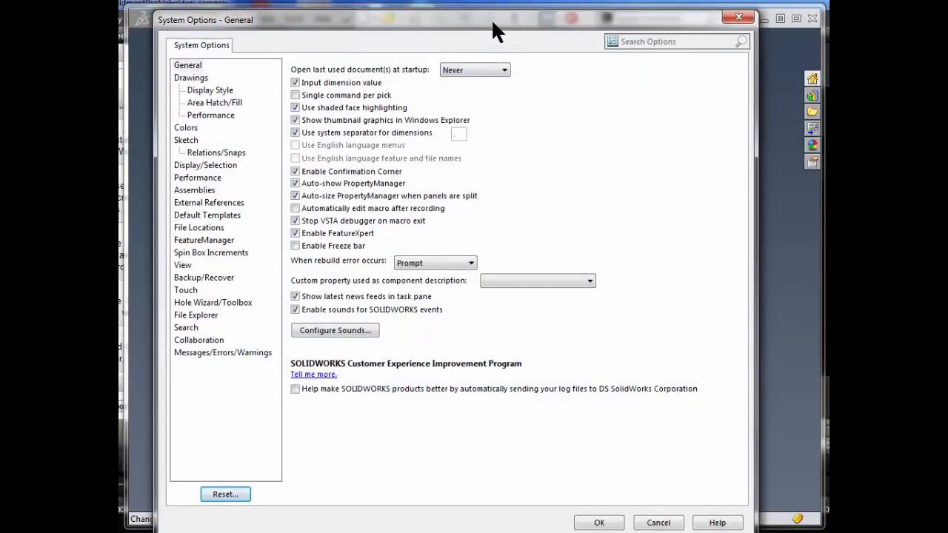
{"action": "left_click_drag", "start_coordinate": [491, 20], "coordinate": [492, 16]}
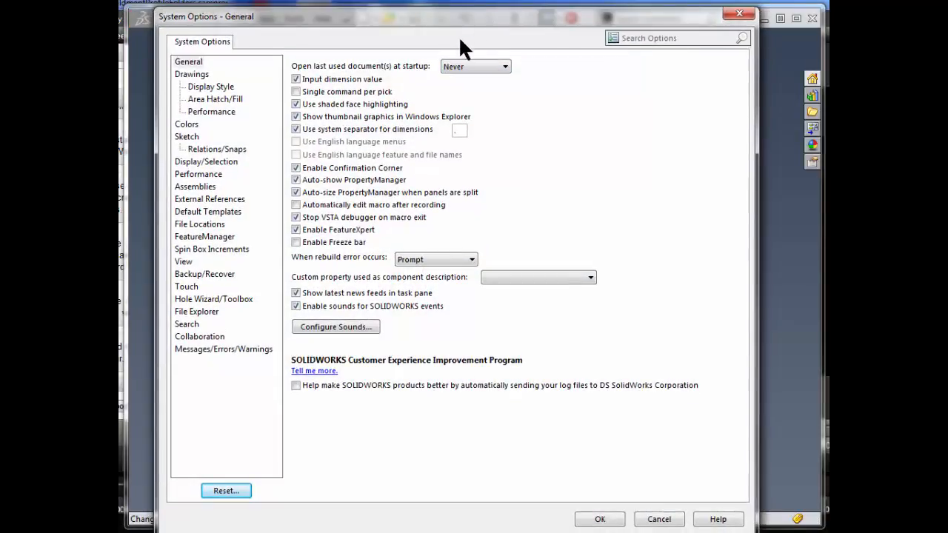
{"action": "left_click", "coordinate": [211, 223]}
{"action": "left_click", "coordinate": [364, 78]}
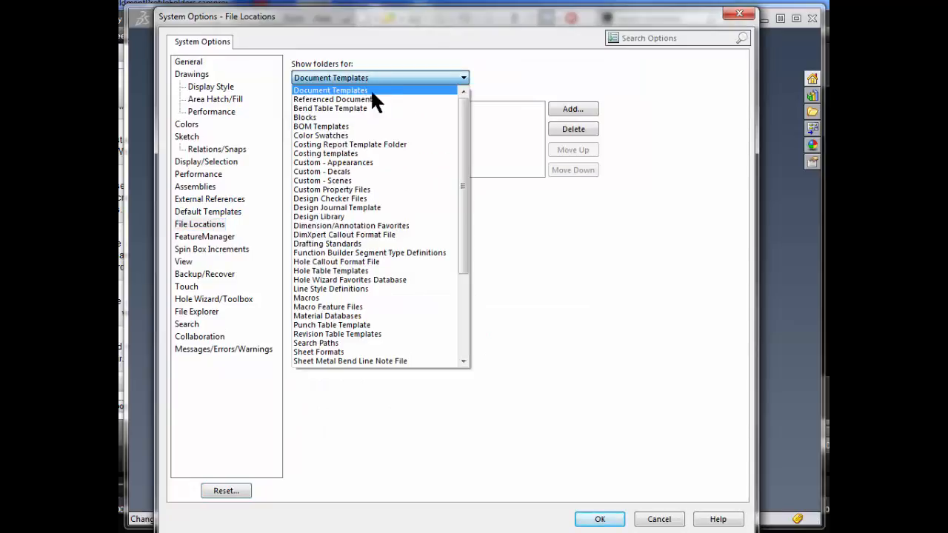
{"action": "left_click_drag", "start_coordinate": [459, 121], "coordinate": [462, 240]}
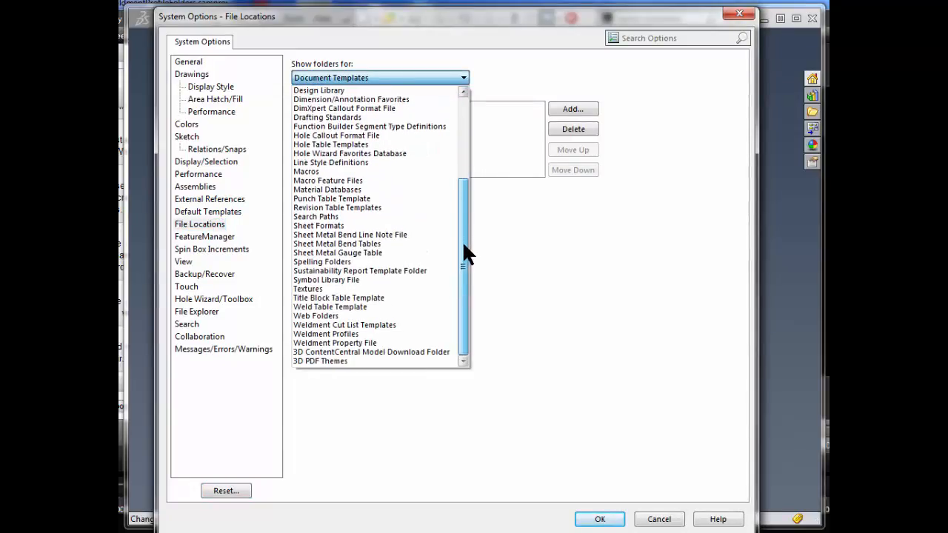
{"action": "left_click", "coordinate": [370, 335]}
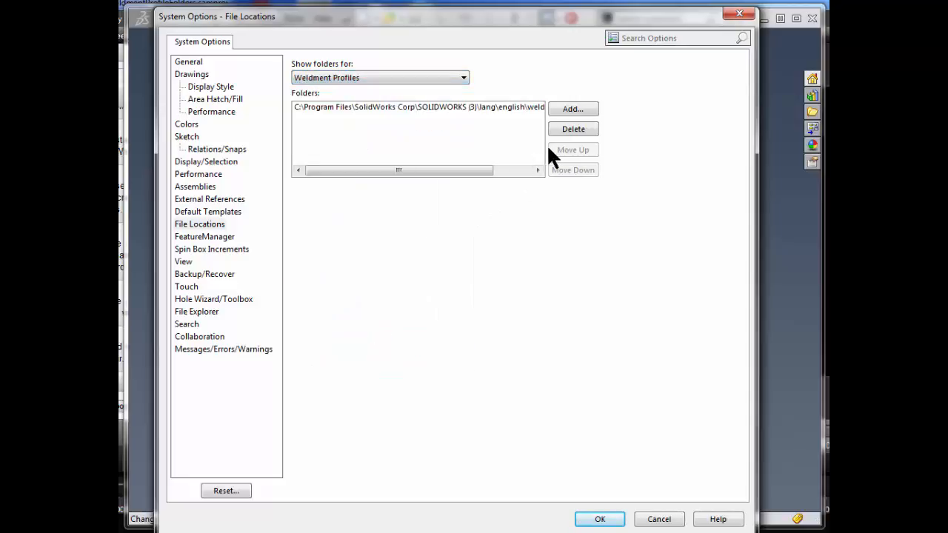
- Add the copied OneDrive path of the My Weldment Profiles folder to the Weldment Profiles locations and accept the search path change
{"action": "left_click", "coordinate": [566, 111]}
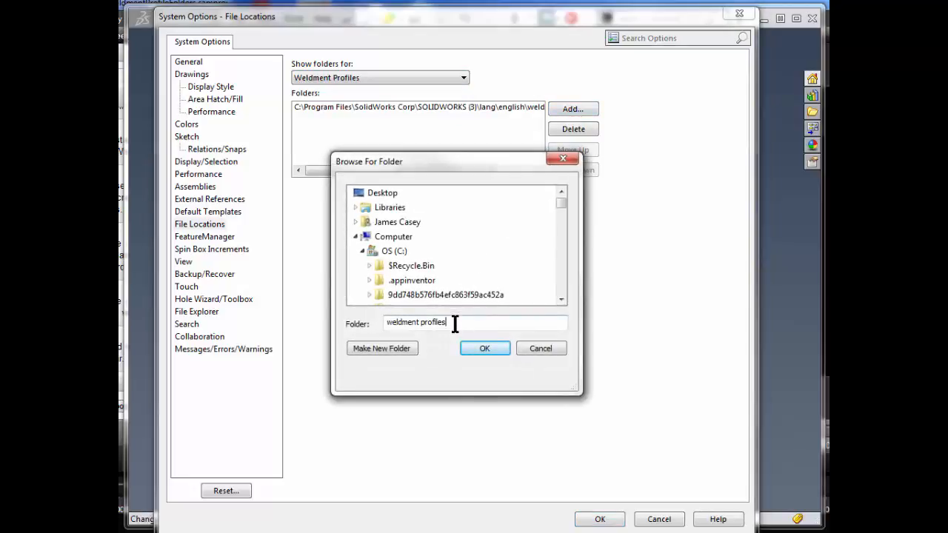
{"action": "left_click_drag", "start_coordinate": [450, 322], "coordinate": [392, 319]}
{"action": "right_click", "coordinate": [393, 318]}
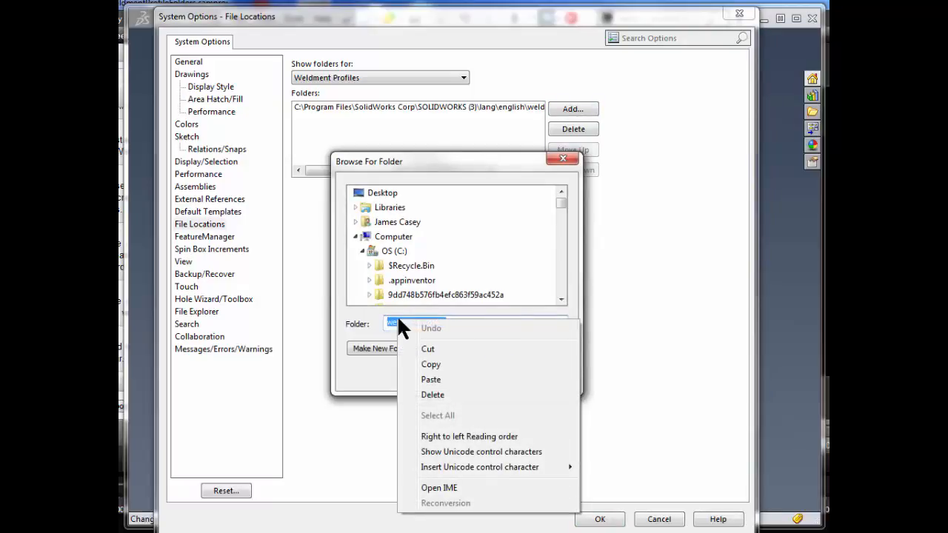
{"action": "left_click", "coordinate": [430, 379]}
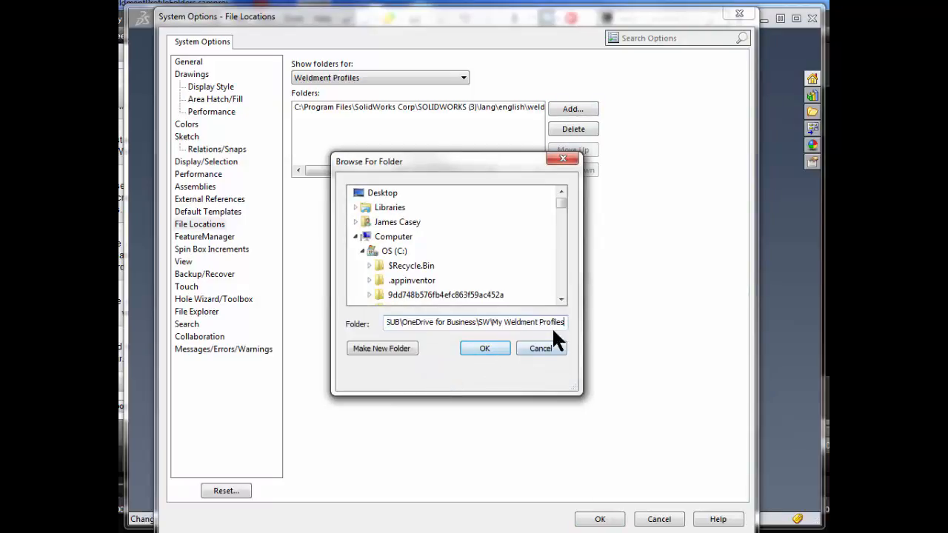
{"action": "left_click_drag", "start_coordinate": [492, 323], "coordinate": [571, 321]}
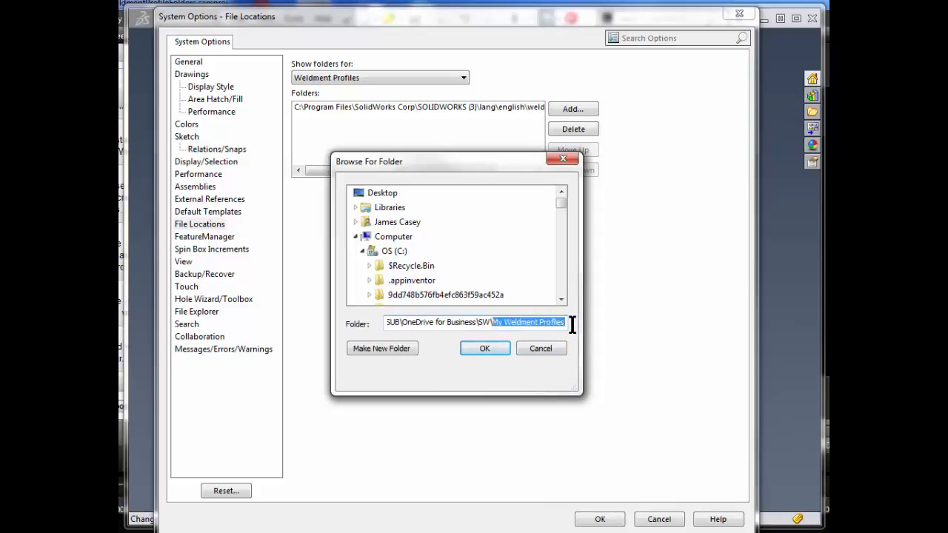
{"action": "left_click", "coordinate": [485, 348]}
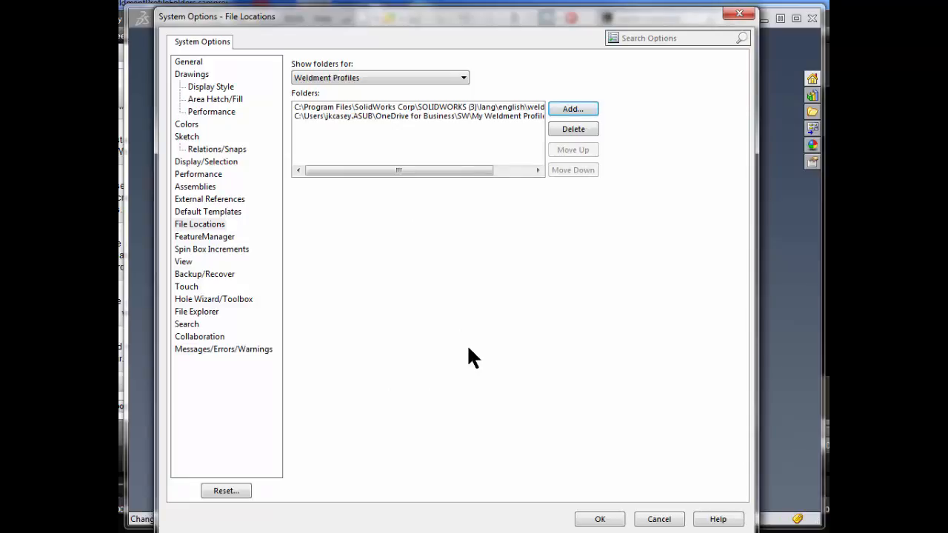
{"action": "left_click", "coordinate": [597, 517]}
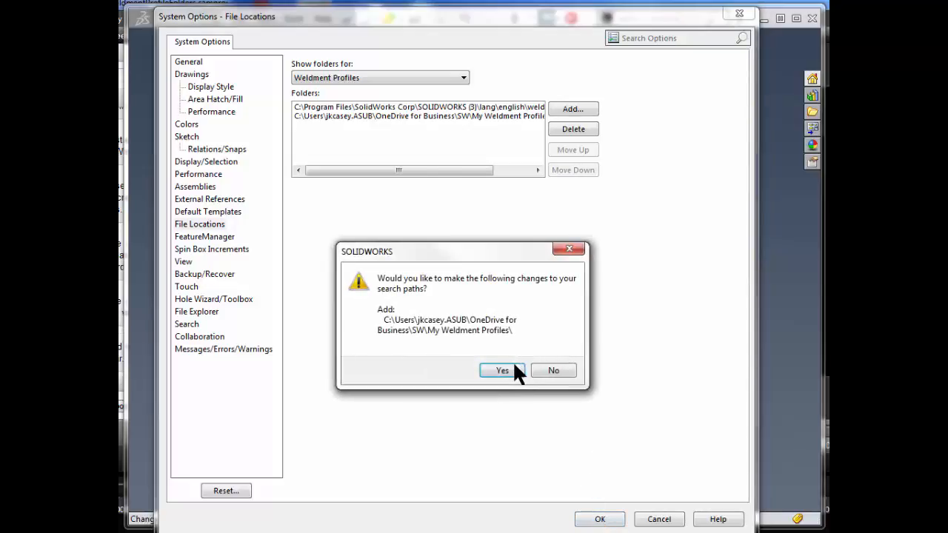
{"action": "left_click", "coordinate": [506, 367]}
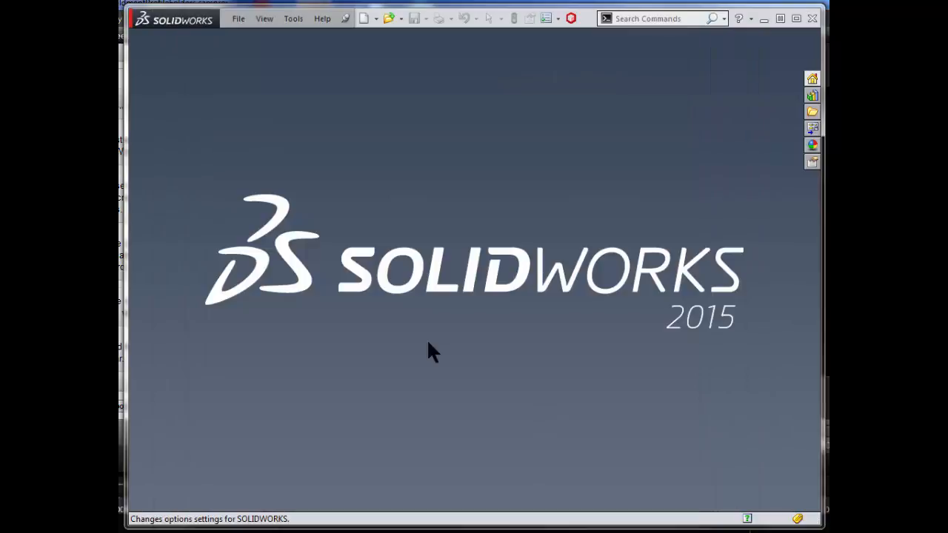
- Create a new document from the Part template and start a sketch on the Front Plane
{"action": "left_click", "coordinate": [239, 23]}
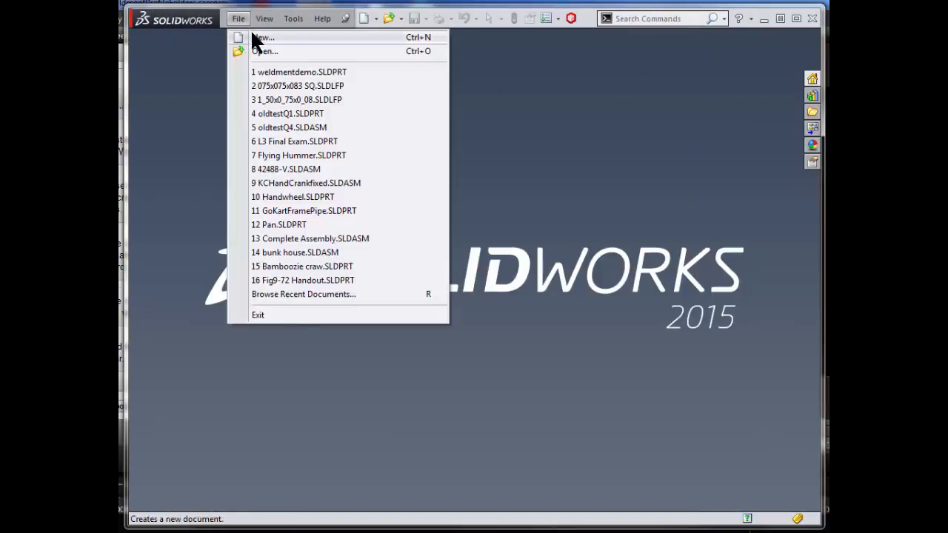
{"action": "left_click", "coordinate": [252, 36]}
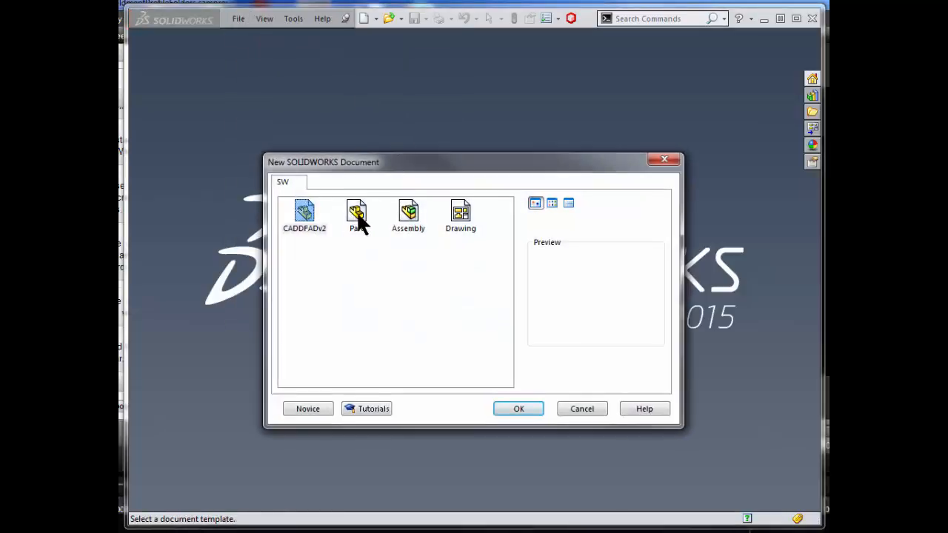
{"action": "double_click", "coordinate": [357, 213]}
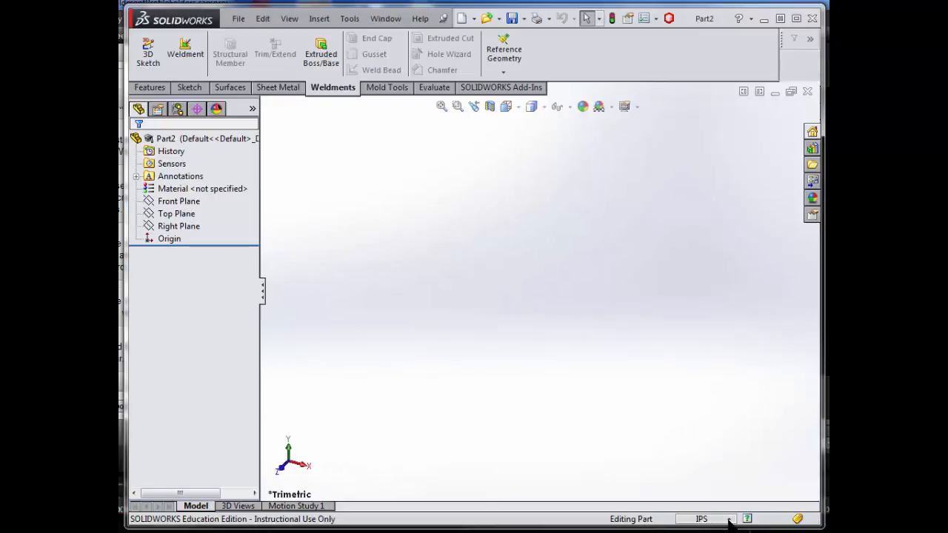
{"action": "left_click", "coordinate": [185, 202]}
{"action": "left_click", "coordinate": [196, 181]}
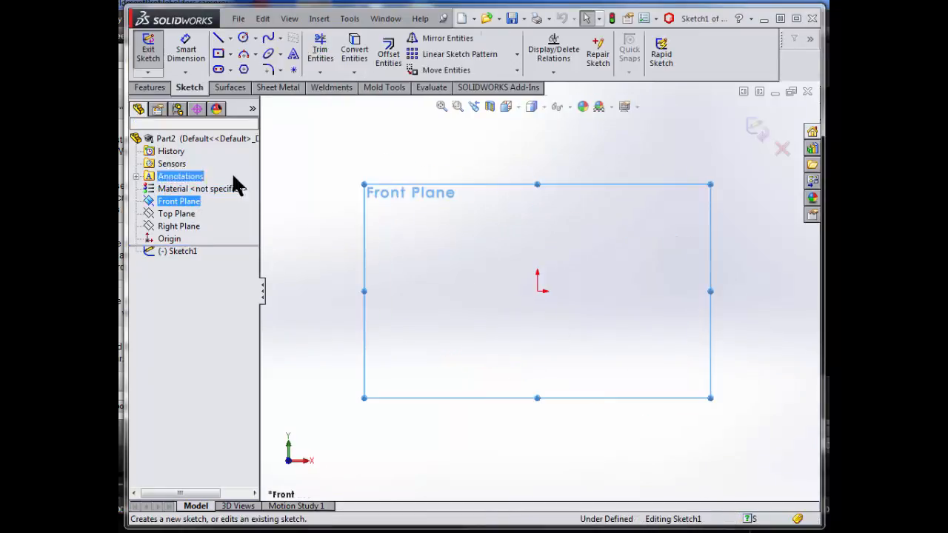
- Sketch two concentric circles centred on the origin with radii of about 1.37 in and 0.92 in
{"action": "left_click", "coordinate": [243, 38]}
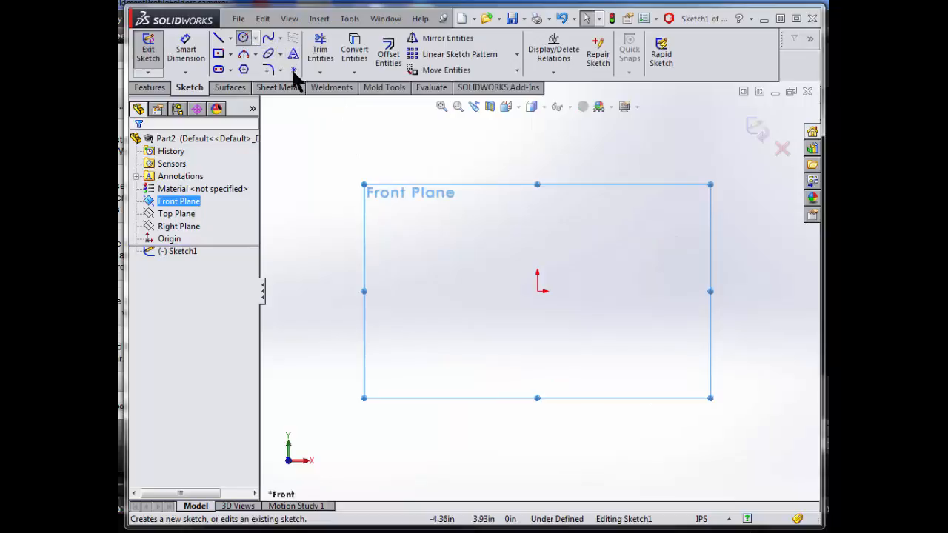
{"action": "left_click", "coordinate": [537, 291]}
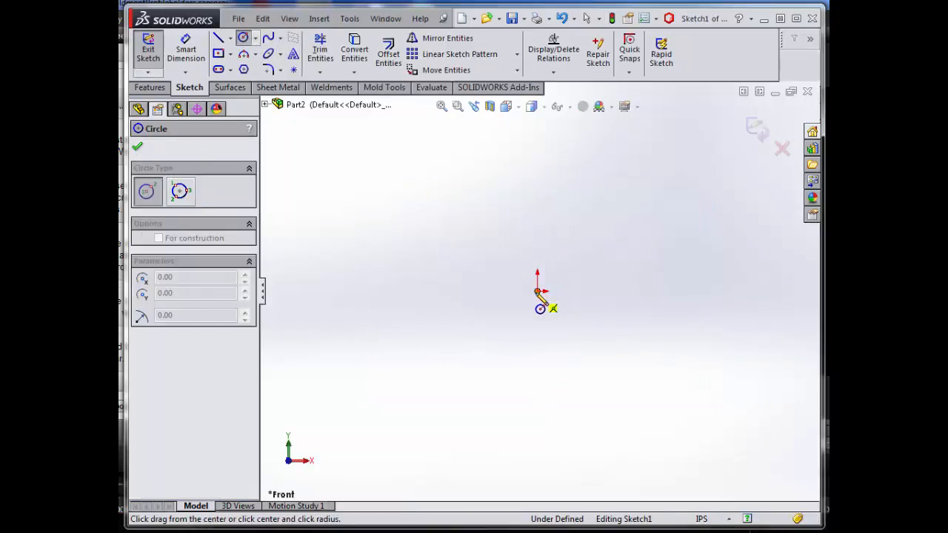
{"action": "left_click", "coordinate": [579, 363]}
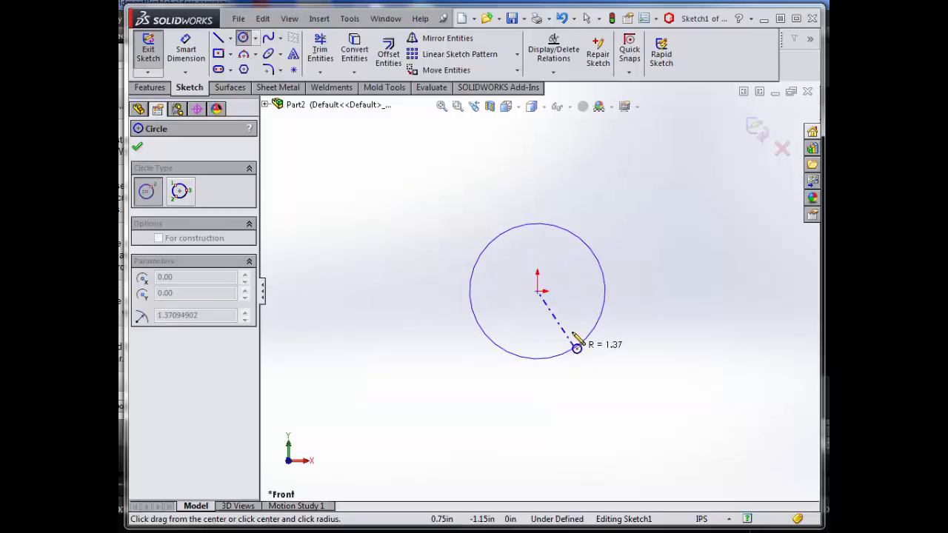
{"action": "left_click", "coordinate": [538, 291]}
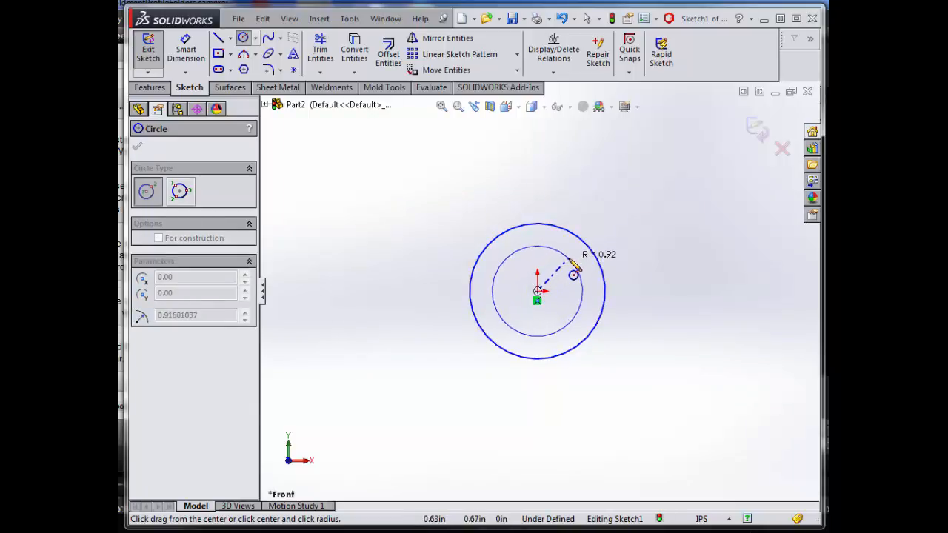
{"action": "left_click", "coordinate": [569, 261]}
- Dimension the outer circle's diameter and set it to 0.75 in
{"action": "right_click", "coordinate": [569, 259]}
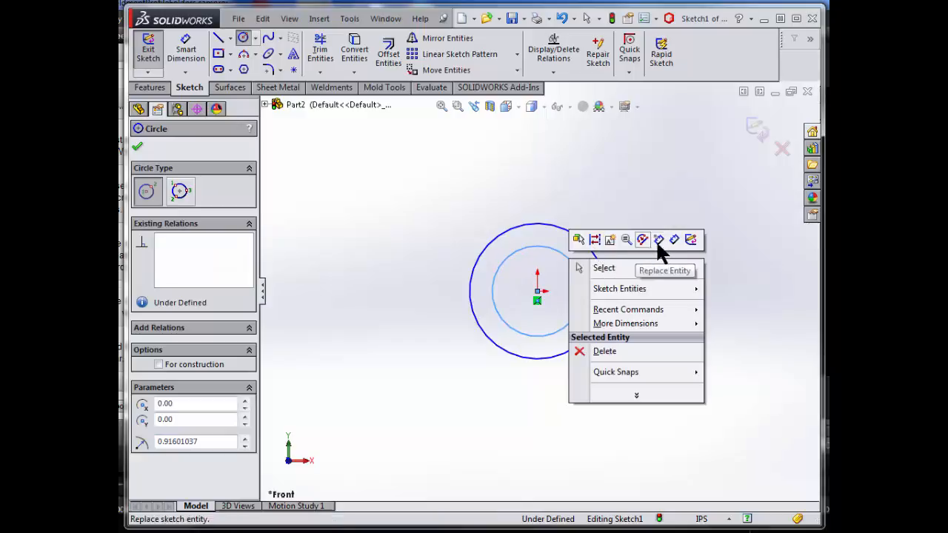
{"action": "left_click", "coordinate": [632, 232]}
{"action": "left_click", "coordinate": [591, 248]}
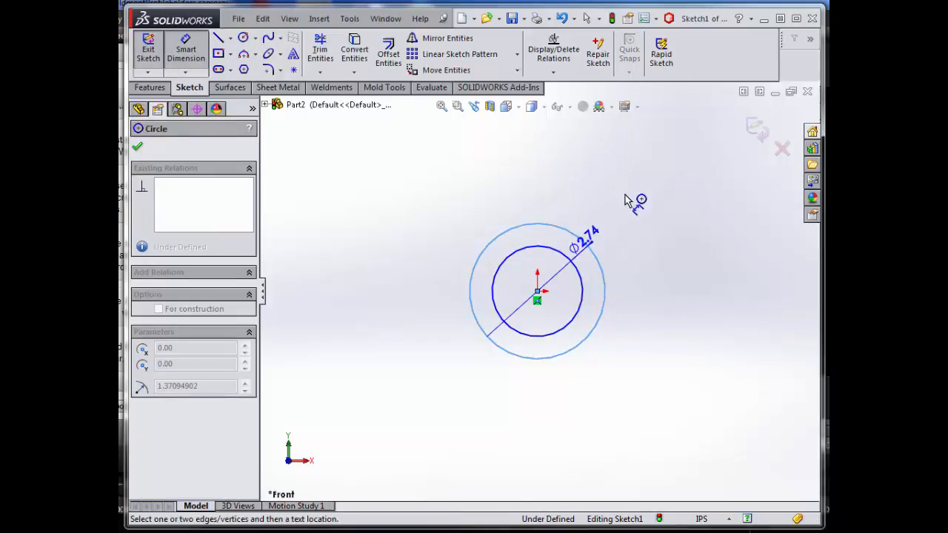
{"action": "left_click", "coordinate": [636, 181]}
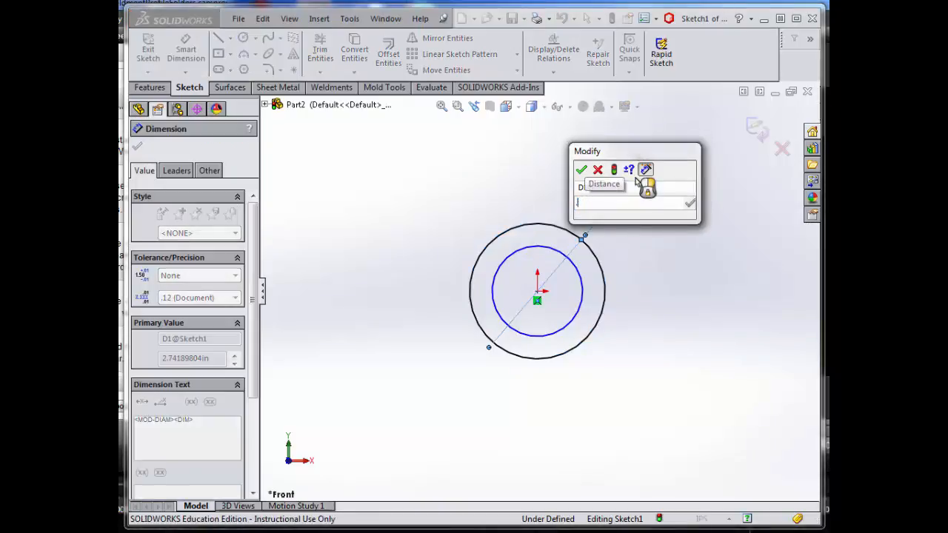
{"action": "type", "text": ".75"}
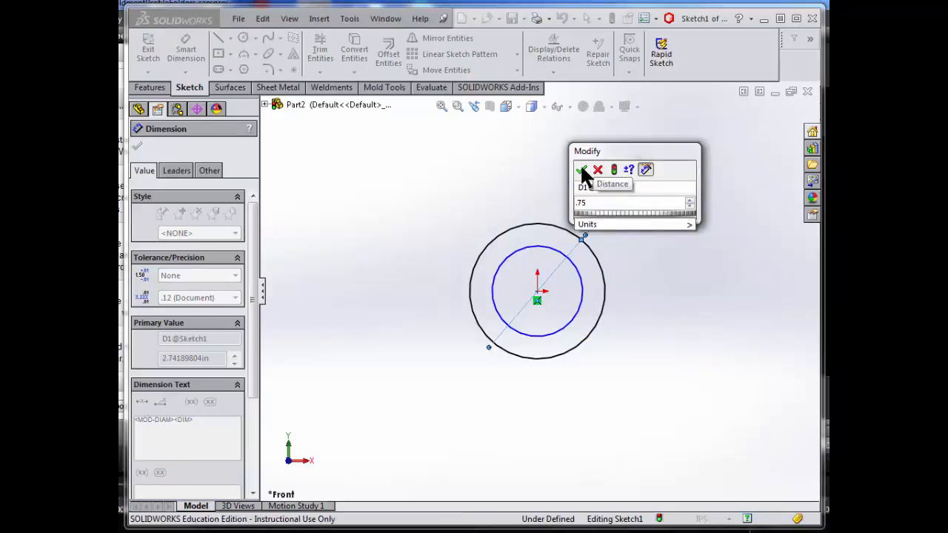
{"action": "left_click", "coordinate": [581, 169]}
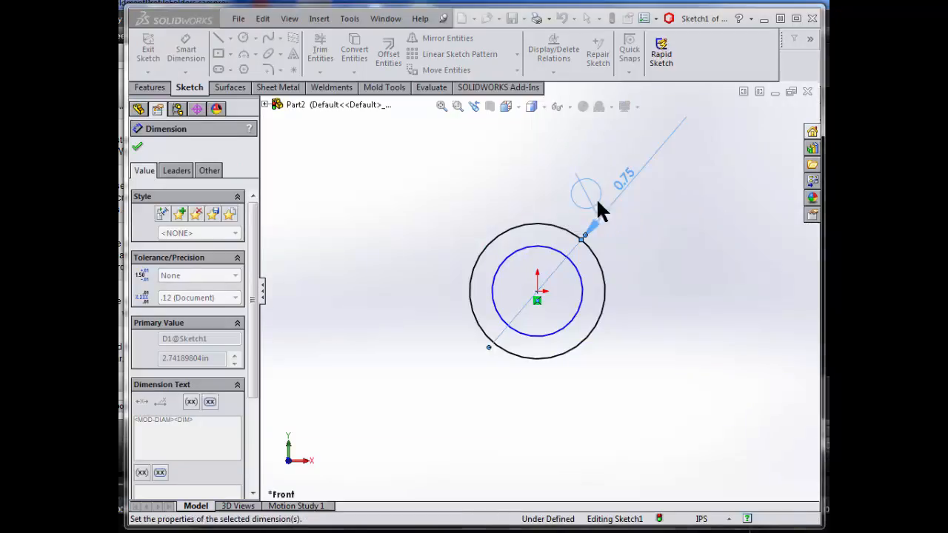
- Dimension the inner circle's diameter and set it to 0.5 in
{"action": "left_click", "coordinate": [584, 280]}
{"action": "left_click", "coordinate": [652, 239]}
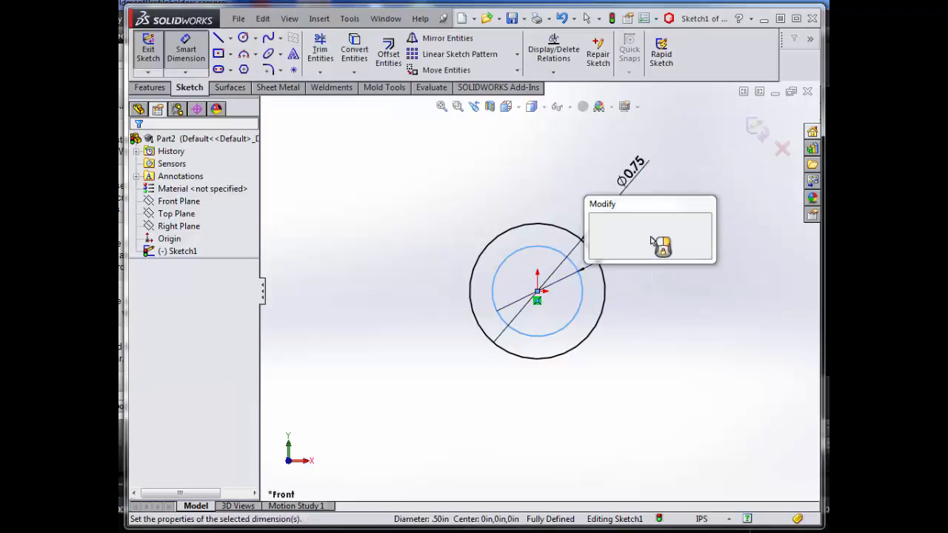
{"action": "type", "text": ".5"}
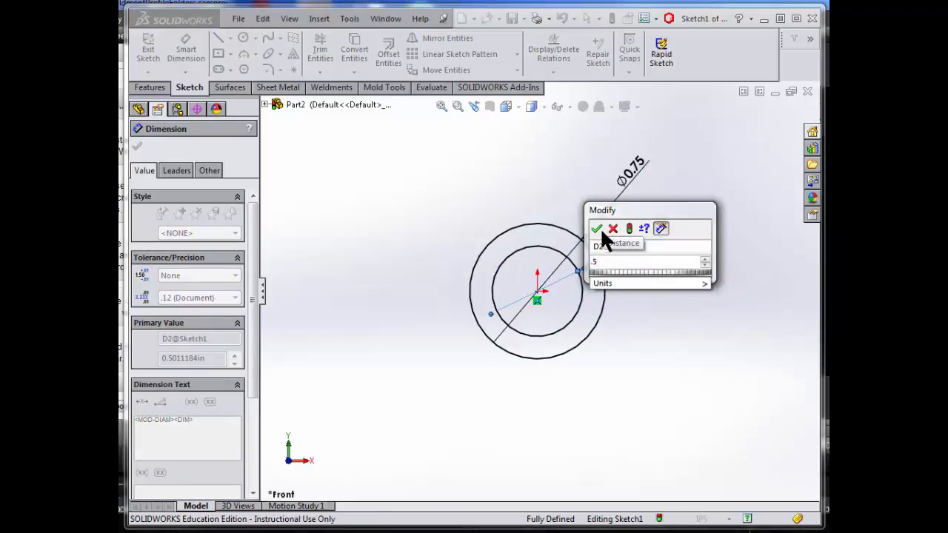
{"action": "left_click", "coordinate": [597, 228]}
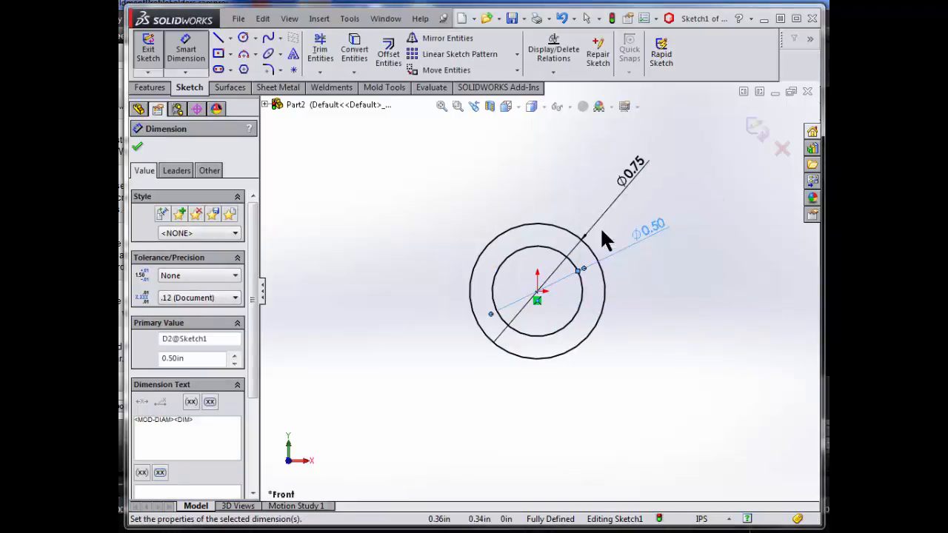
- Place sketch points at all four quadrants of both the outer and inner circles, and exit the sketch
{"action": "left_click", "coordinate": [294, 69]}
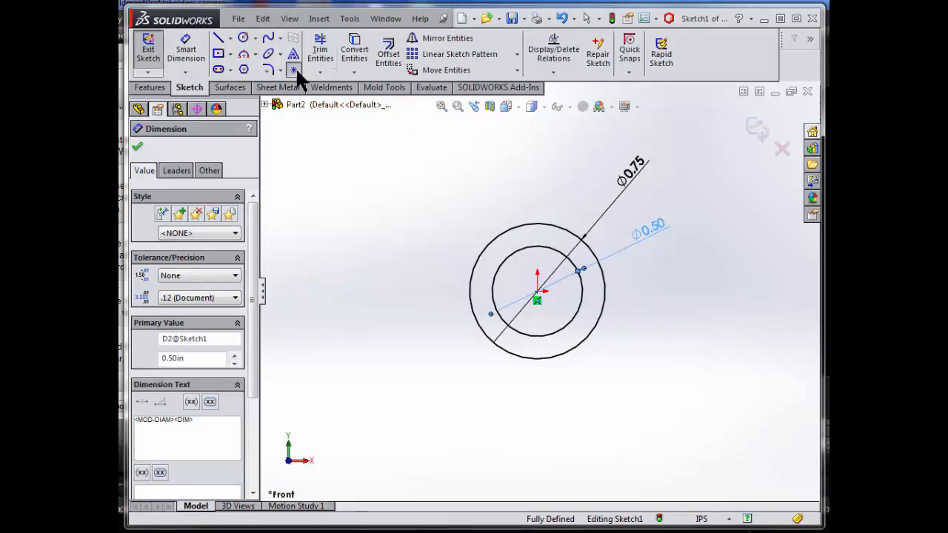
{"action": "left_click", "coordinate": [539, 224]}
{"action": "left_click", "coordinate": [537, 246]}
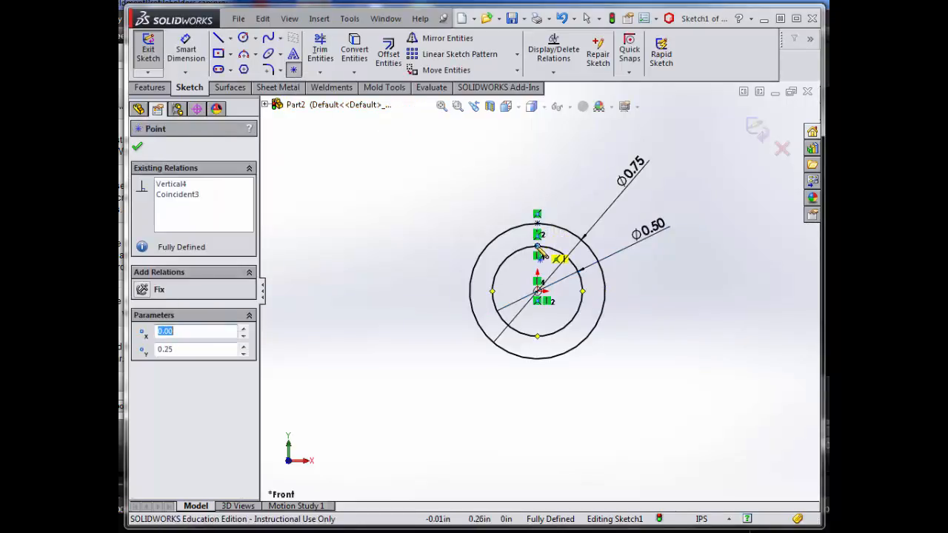
{"action": "left_click", "coordinate": [470, 291]}
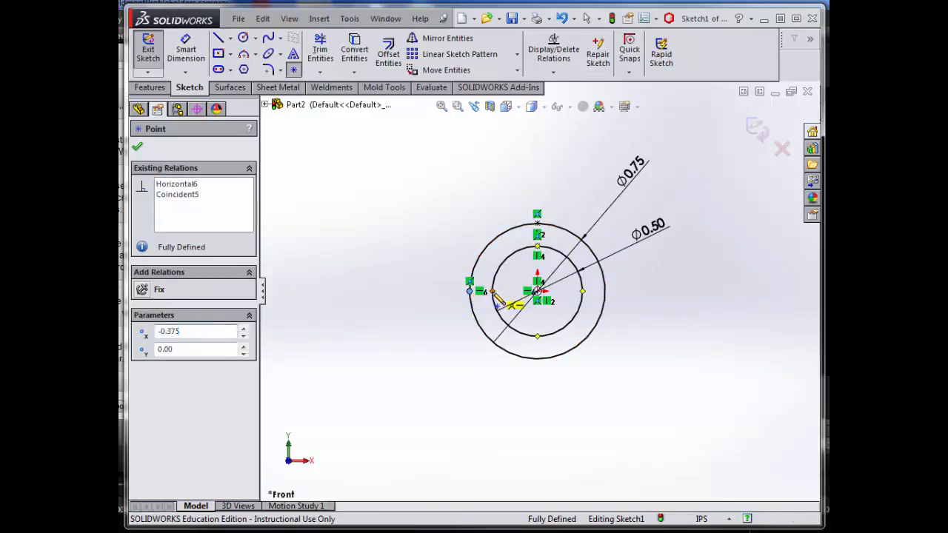
{"action": "left_click", "coordinate": [493, 291]}
{"action": "left_click", "coordinate": [537, 337]}
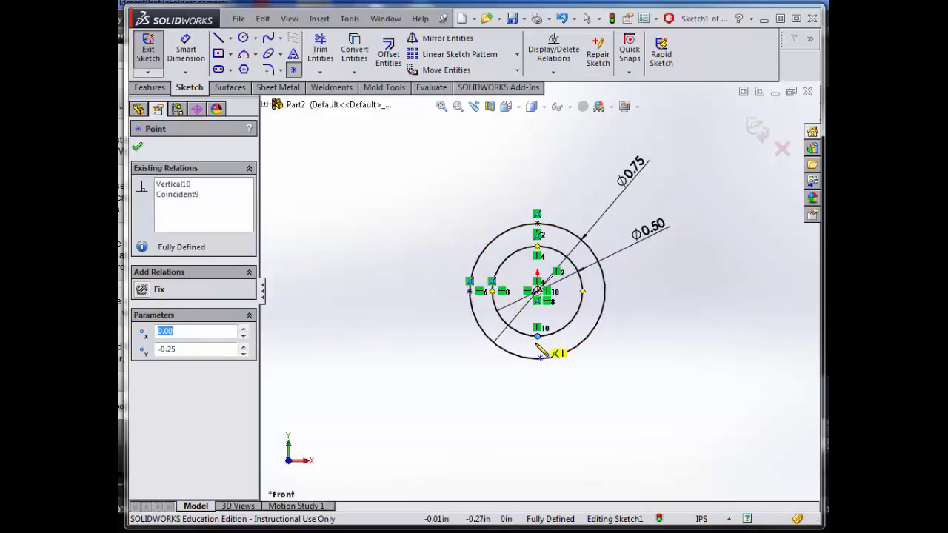
{"action": "left_click", "coordinate": [536, 359]}
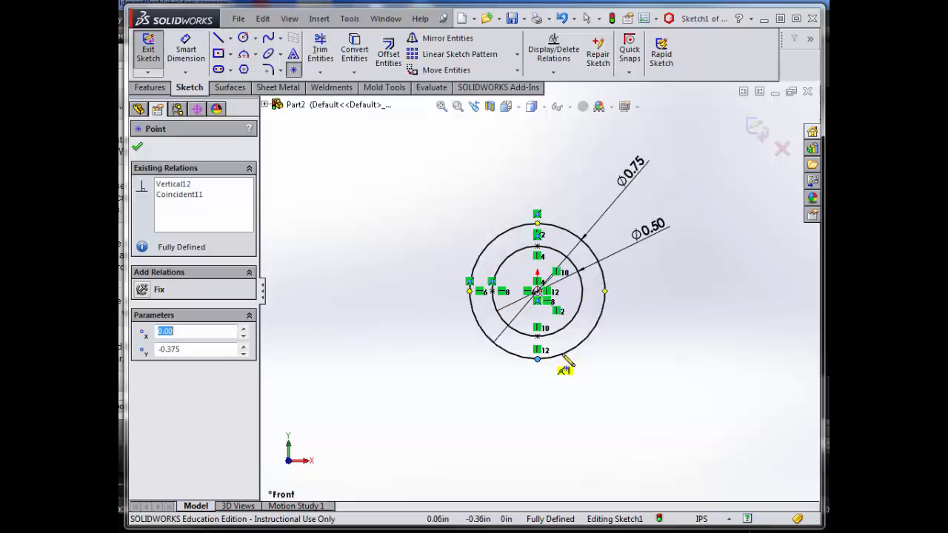
{"action": "left_click", "coordinate": [581, 291]}
{"action": "left_click", "coordinate": [605, 291]}
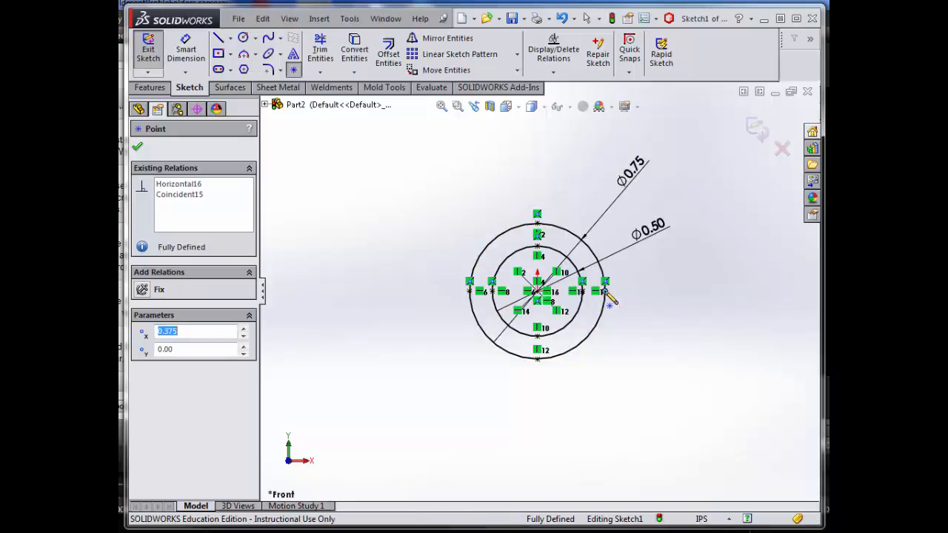
{"action": "right_click", "coordinate": [639, 292]}
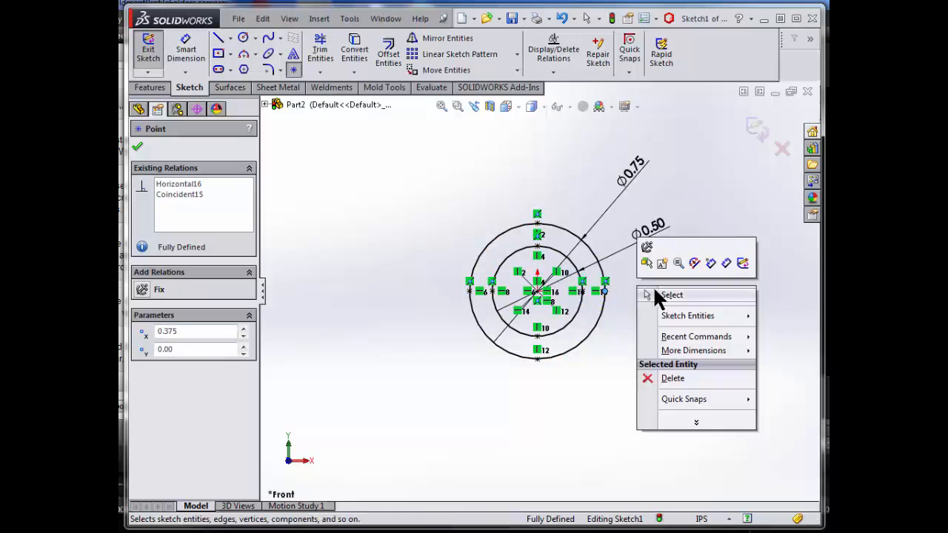
{"action": "left_click", "coordinate": [654, 295]}
{"action": "key", "text": "f"}
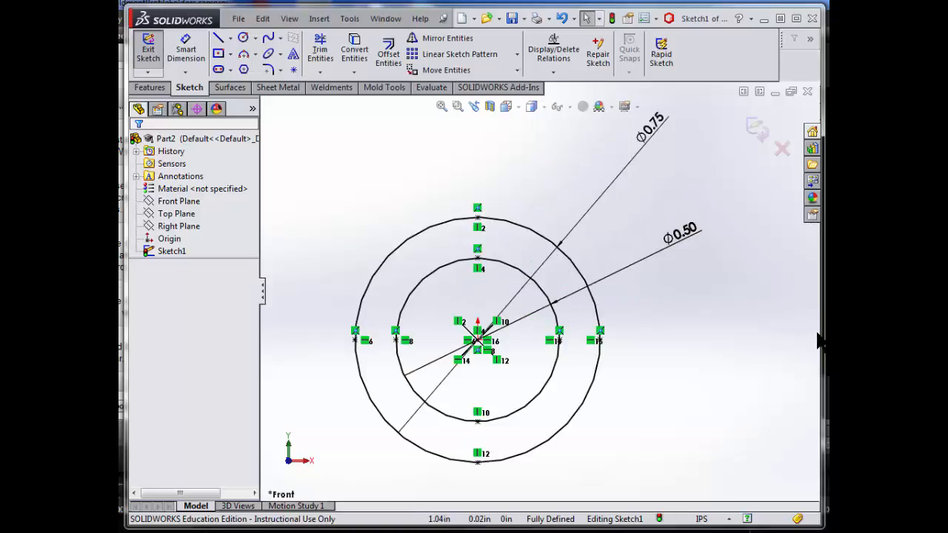
{"action": "left_click", "coordinate": [752, 130]}
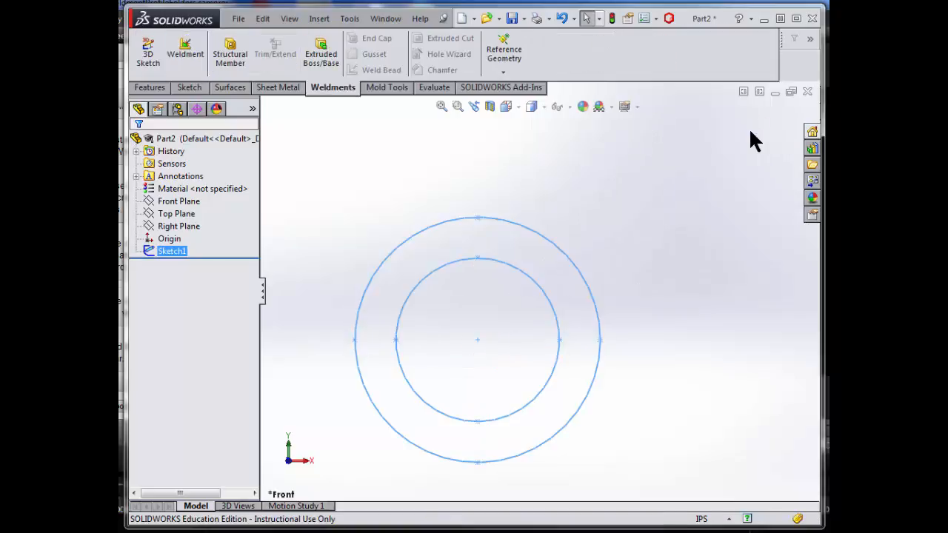
- Select the finished tube sketch and start saving the part as a new file of type Lib Feat Part (*.sldlfp)
{"action": "left_click", "coordinate": [181, 248]}
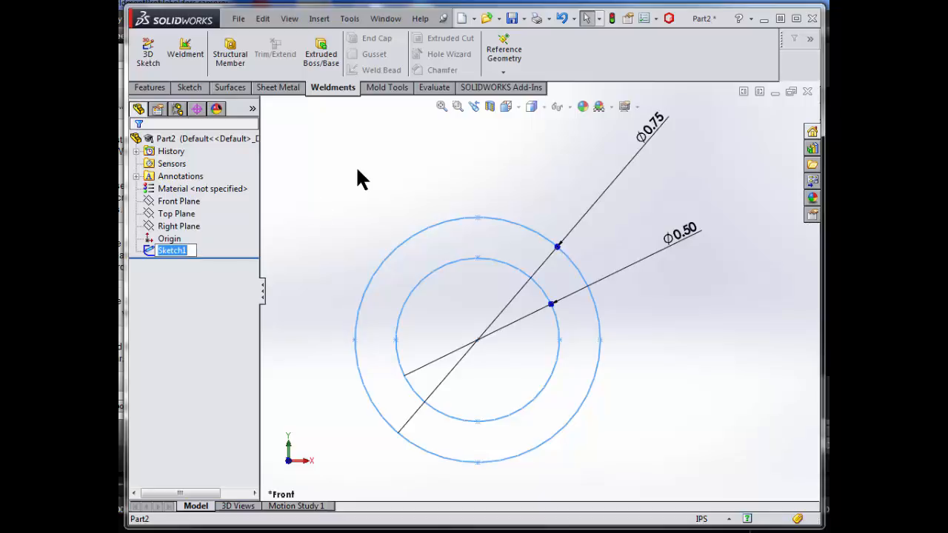
{"action": "key", "text": "Escape"}
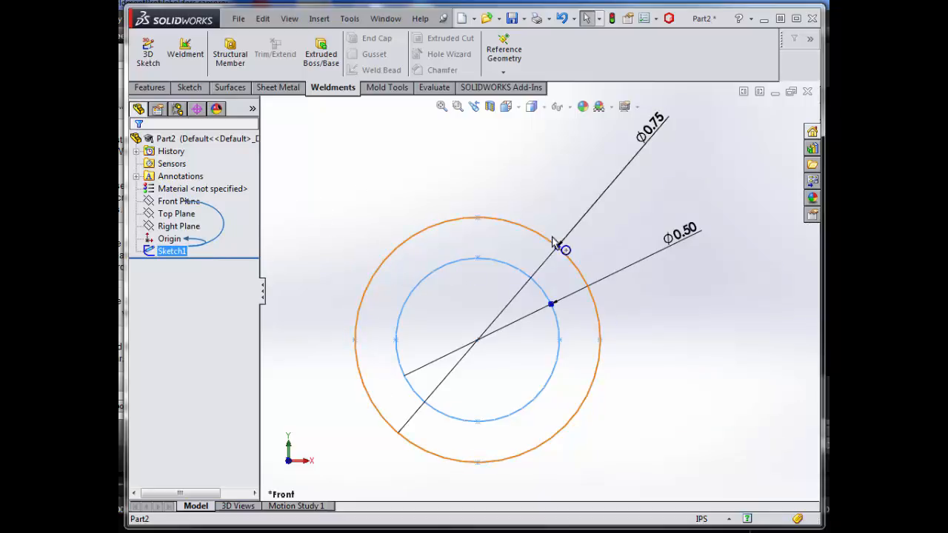
{"action": "left_click", "coordinate": [240, 20]}
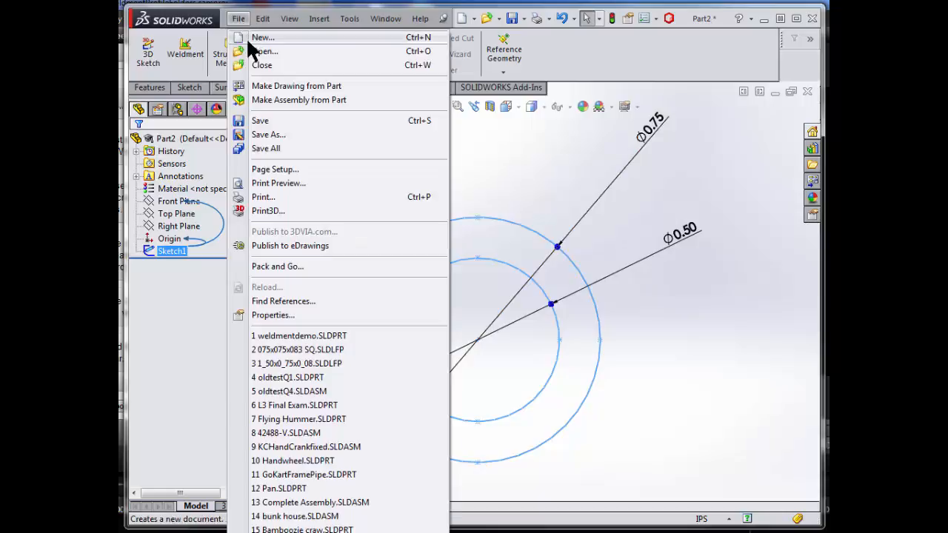
{"action": "left_click", "coordinate": [274, 134]}
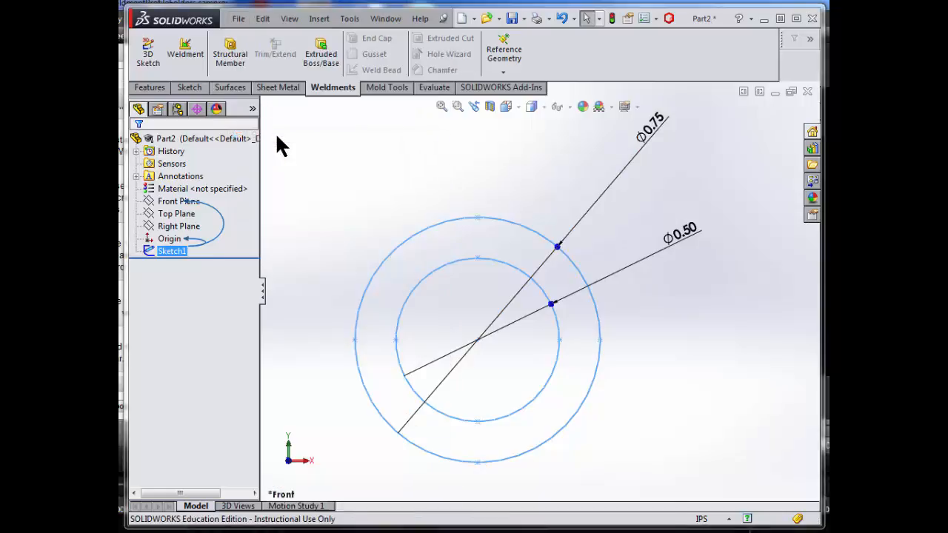
{"action": "left_click_drag", "start_coordinate": [391, 104], "coordinate": [383, 40]}
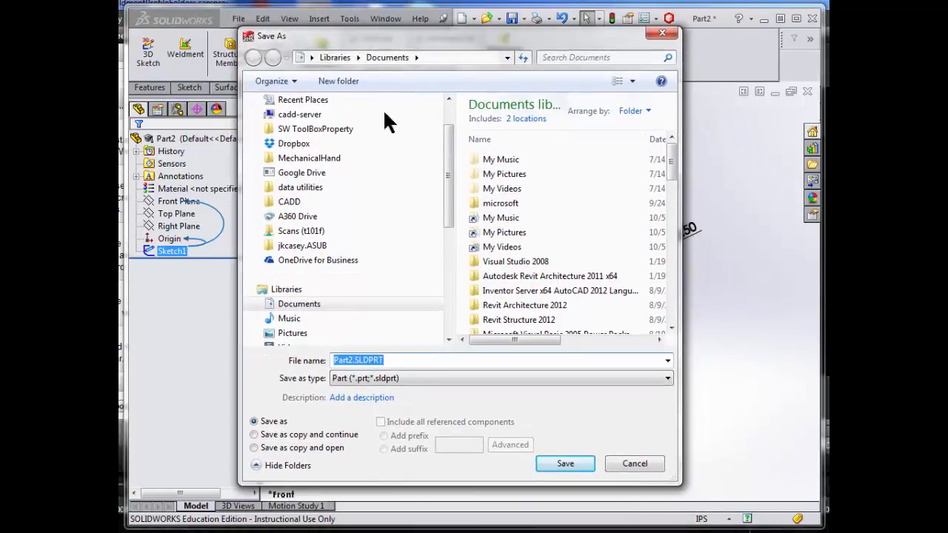
{"action": "left_click", "coordinate": [441, 379]}
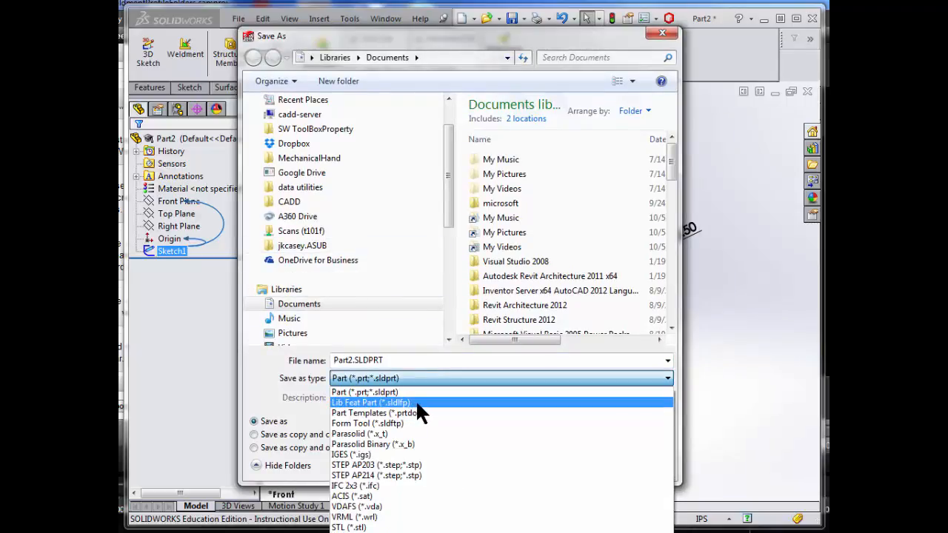
{"action": "left_click", "coordinate": [417, 402]}
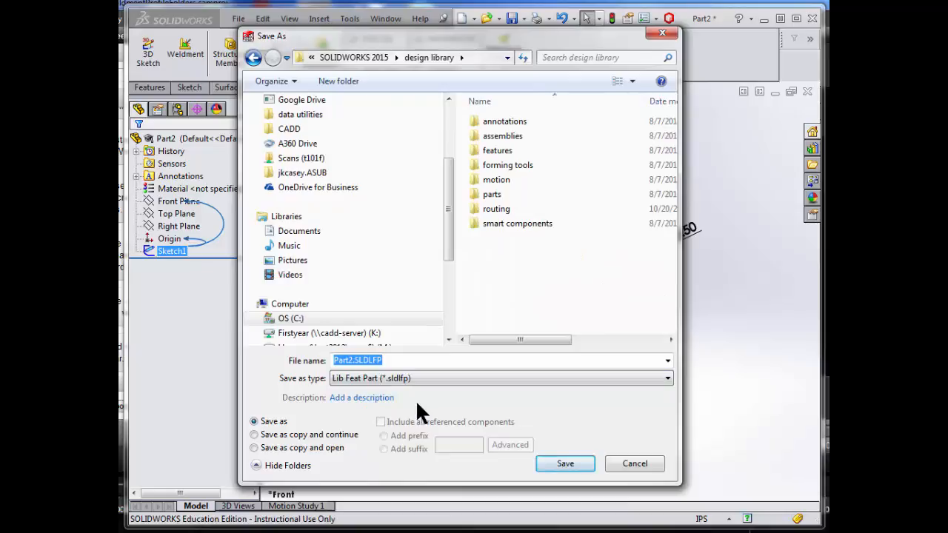
- Set the save location to the OneDrive for Business folder SW > My Weldment Profiles > Custom > Round Tubing
{"action": "left_click", "coordinate": [332, 191]}
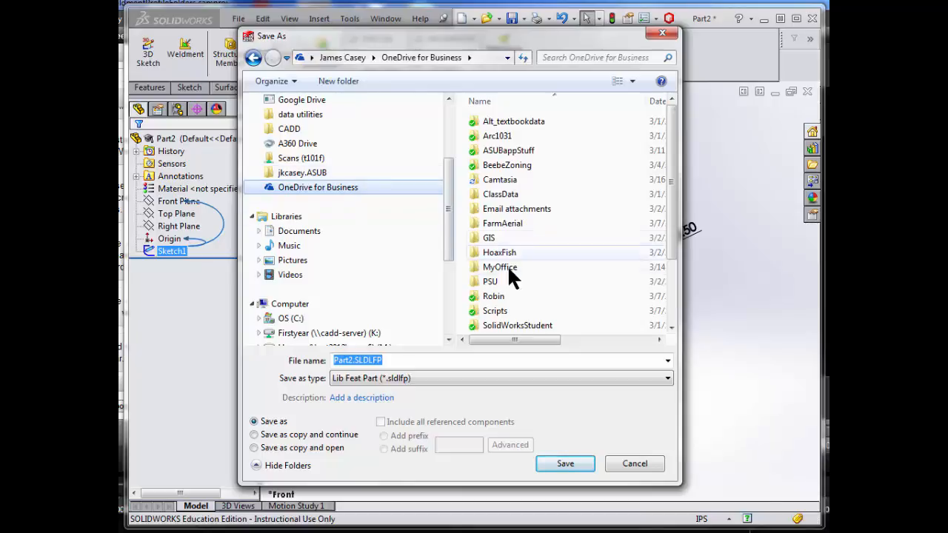
{"action": "left_click", "coordinate": [513, 298]}
{"action": "scroll", "coordinate": [512, 297], "scroll_direction": "down", "scroll_amount": 2}
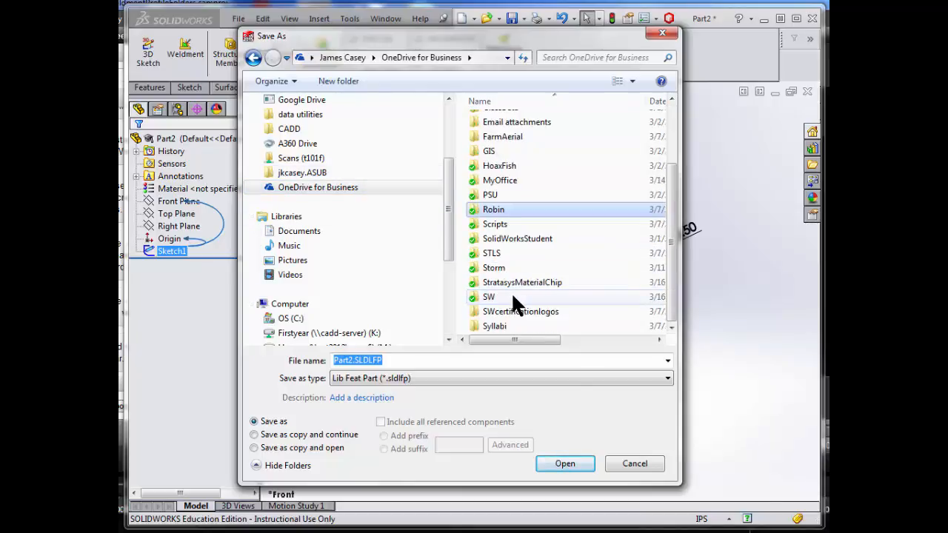
{"action": "double_click", "coordinate": [513, 296]}
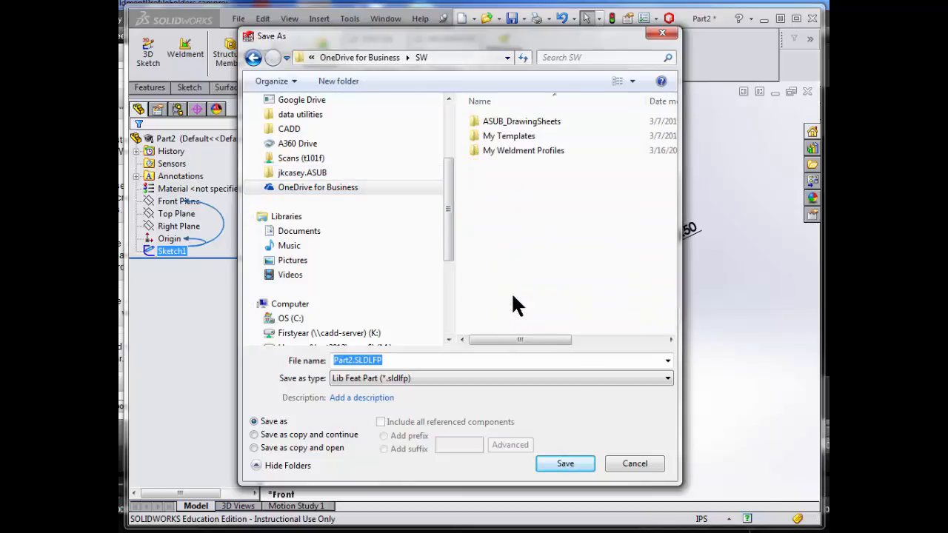
{"action": "double_click", "coordinate": [509, 149]}
{"action": "double_click", "coordinate": [496, 122]}
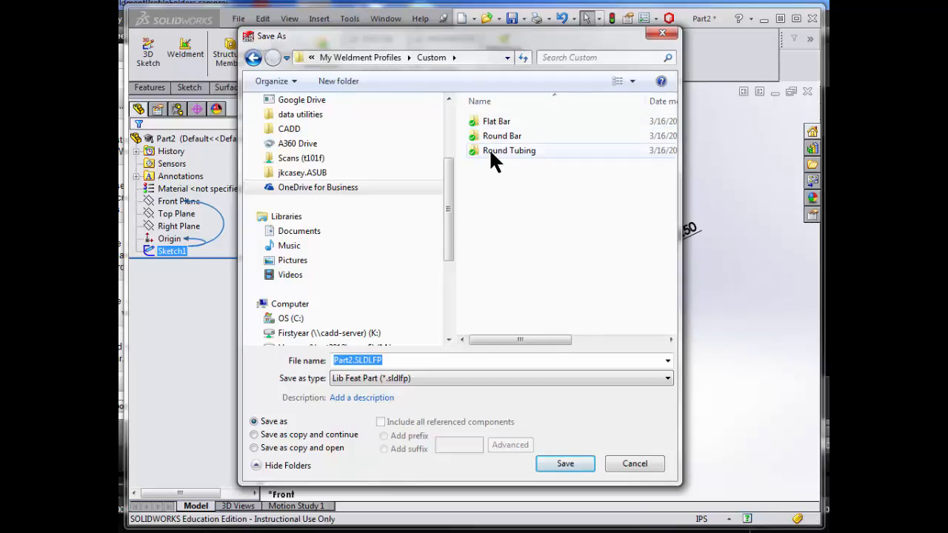
{"action": "double_click", "coordinate": [491, 152]}
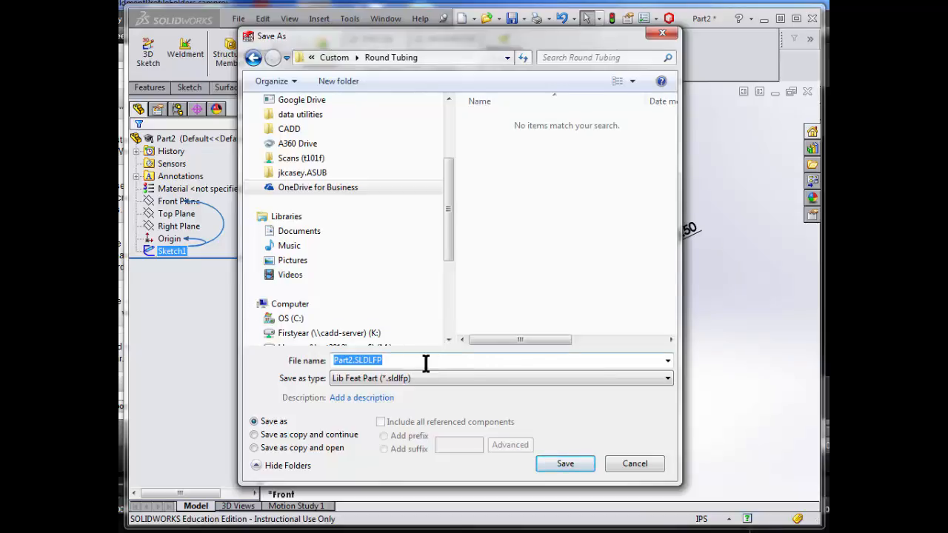
- Name the file 075x050, add the description "0.75 O.D. X 0.50 ID", and save it
{"action": "type", "text": "075x050"}
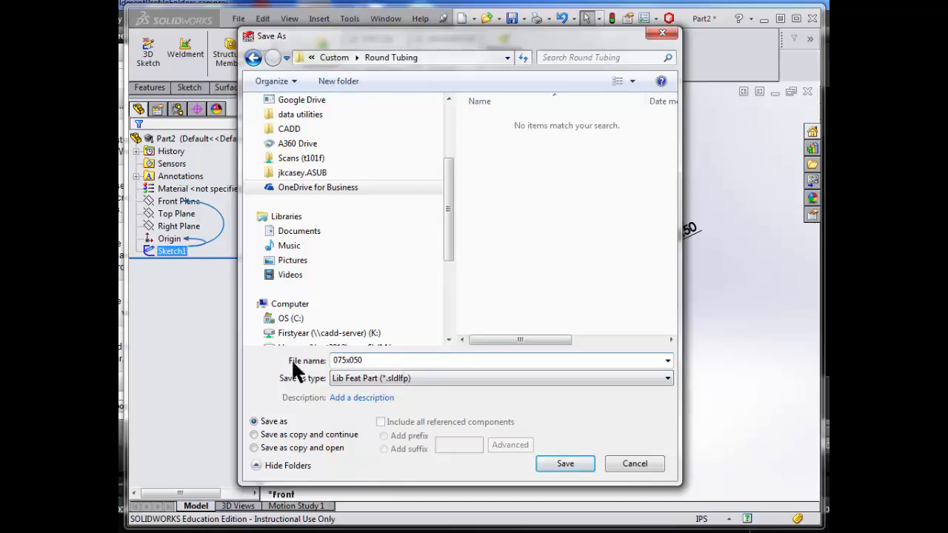
{"action": "left_click", "coordinate": [398, 397]}
{"action": "type", "text": "0"}
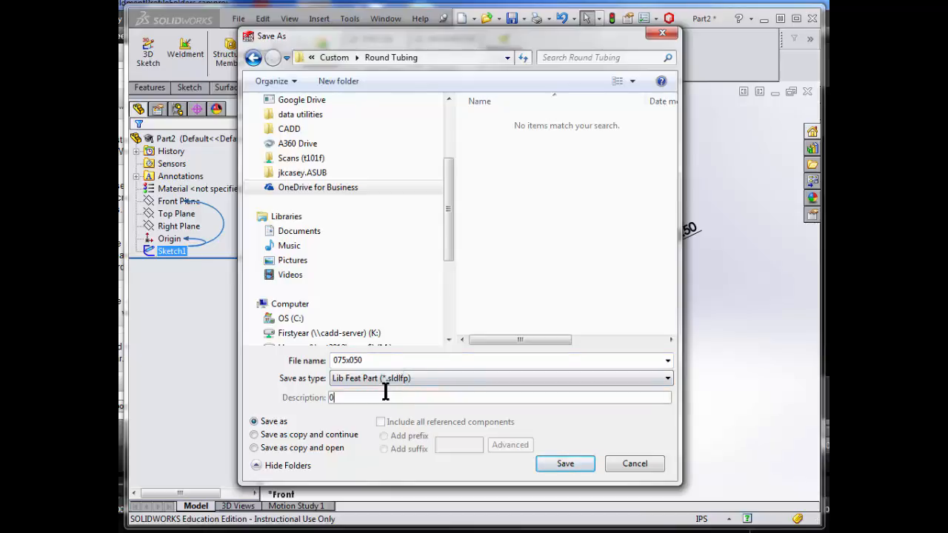
{"action": "type", "text": ".75"}
{"action": "type", "text": "O.D. X 0.50 ID"}
{"action": "left_click", "coordinate": [563, 463]}
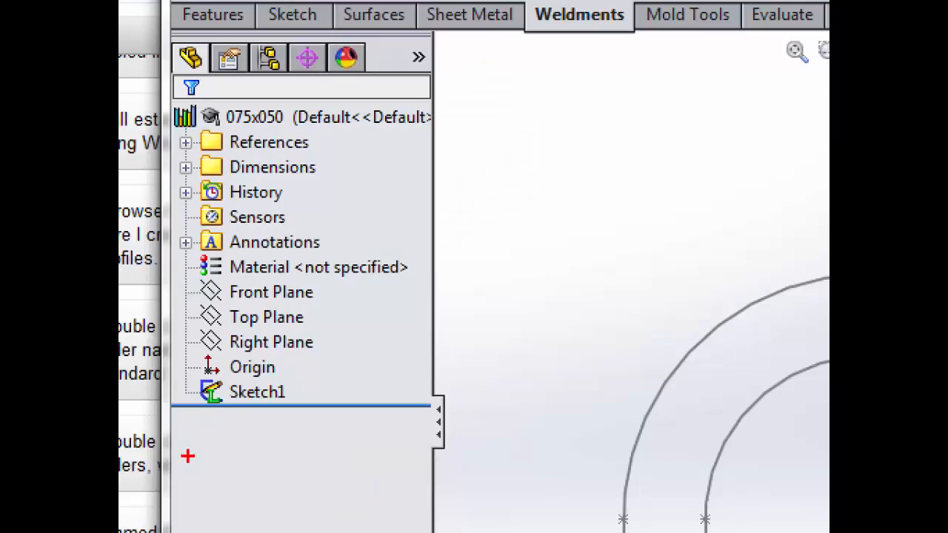
{"action": "mouse_move", "coordinate": [244, 478]}
{"action": "left_mouse_down"}
{"action": "mouse_move", "coordinate": [214, 407]}
{"action": "mouse_move", "coordinate": [211, 433]}
{"action": "mouse_move", "coordinate": [235, 420]}
{"action": "mouse_move", "coordinate": [277, 438]}
{"action": "left_mouse_up"}
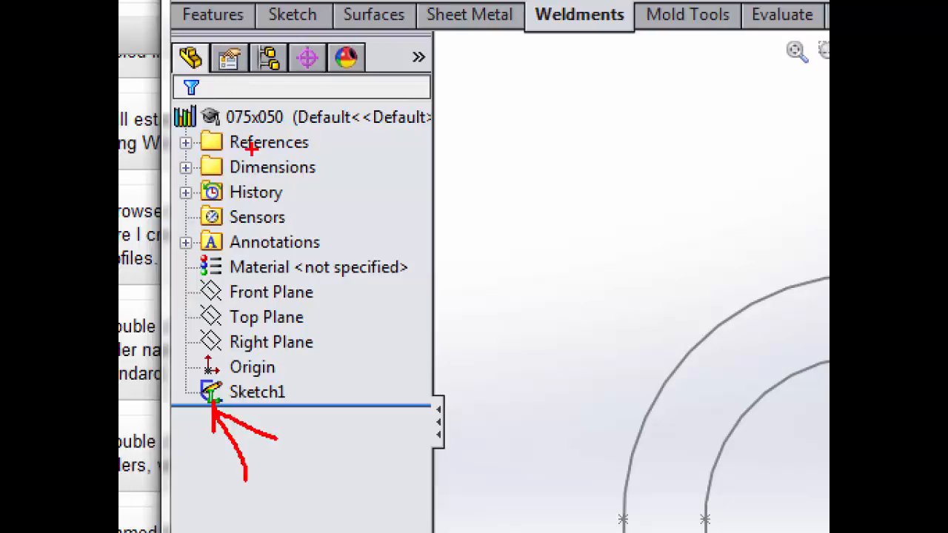
{"action": "mouse_move", "coordinate": [273, 151]}
{"action": "left_mouse_down"}
{"action": "mouse_move", "coordinate": [198, 126]}
{"action": "mouse_move", "coordinate": [208, 143]}
{"action": "left_mouse_up"}
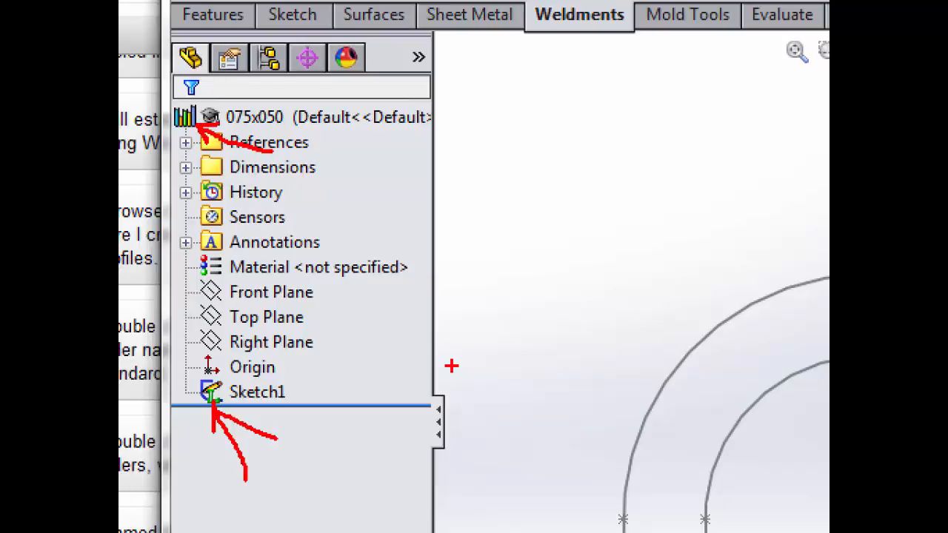
{"action": "key", "text": "Escape"}
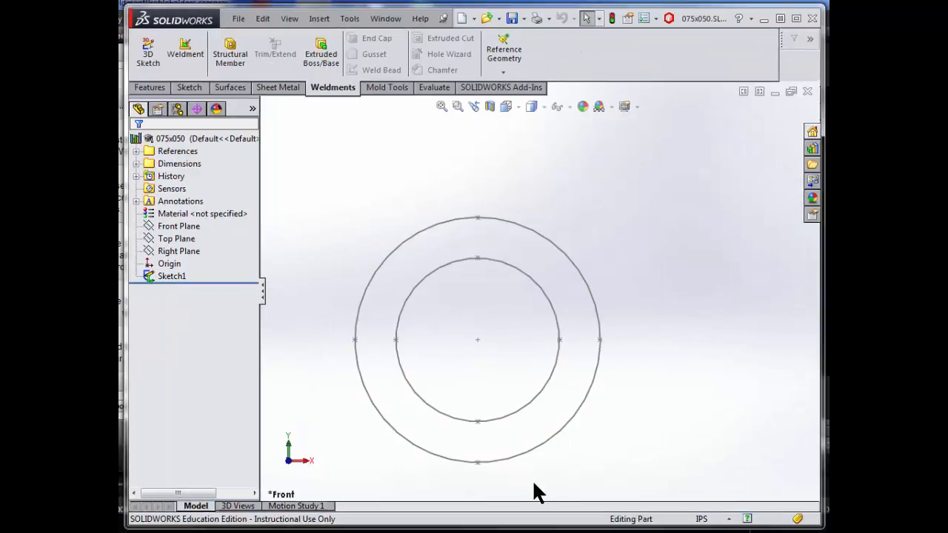
- Close the 075x050 library feature part and create a new part document
{"action": "left_click", "coordinate": [238, 19]}
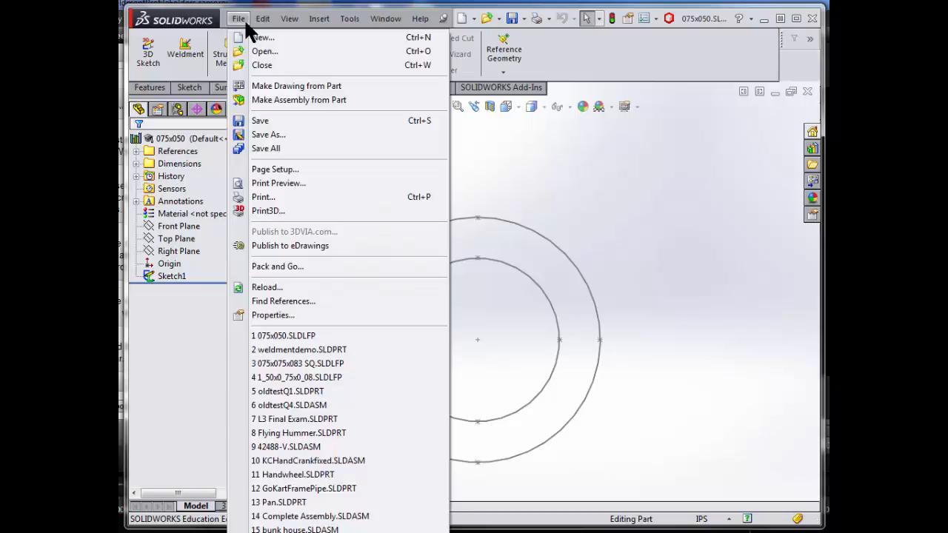
{"action": "left_click", "coordinate": [260, 66]}
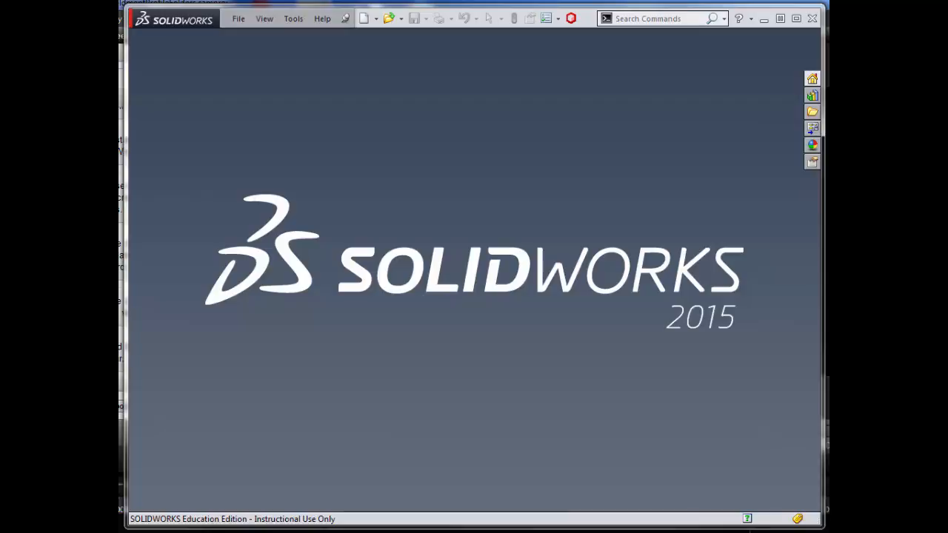
{"action": "left_click", "coordinate": [240, 20]}
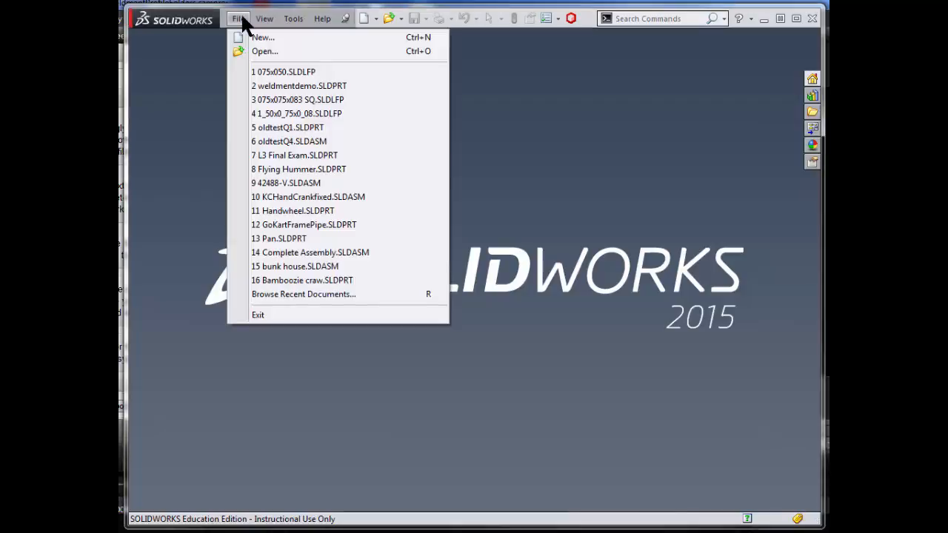
{"action": "key", "text": "ctrl+n"}
{"action": "double_click", "coordinate": [353, 202]}
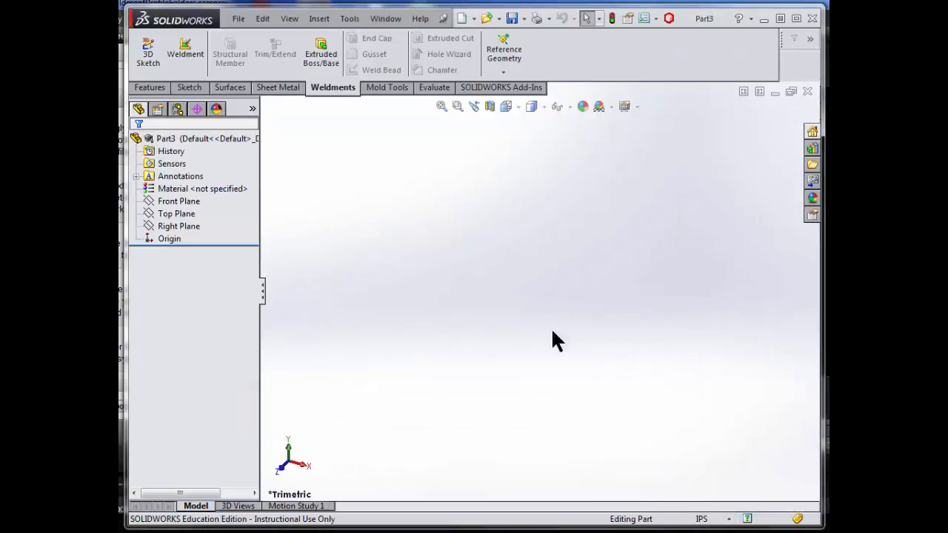
- Start a sketch on the Front Plane and draw a circle centred on the origin with a radius of about 0.69 in
{"action": "left_click", "coordinate": [187, 203]}
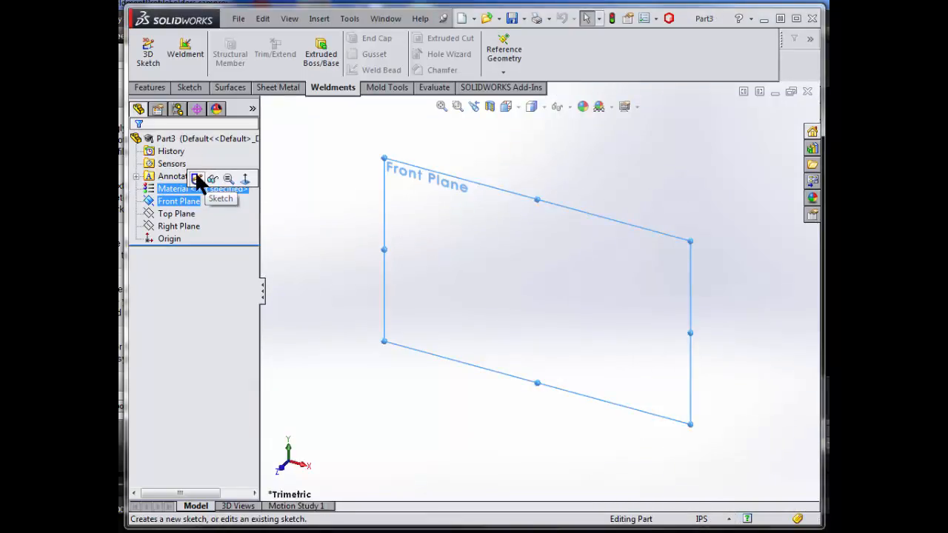
{"action": "left_click", "coordinate": [193, 176]}
{"action": "left_click", "coordinate": [243, 37]}
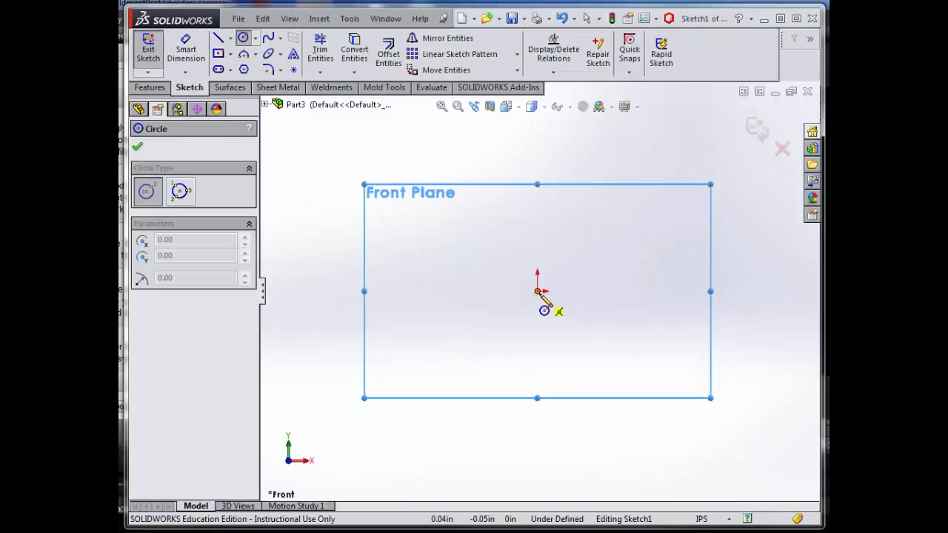
{"action": "left_click", "coordinate": [537, 291]}
{"action": "left_click", "coordinate": [560, 316]}
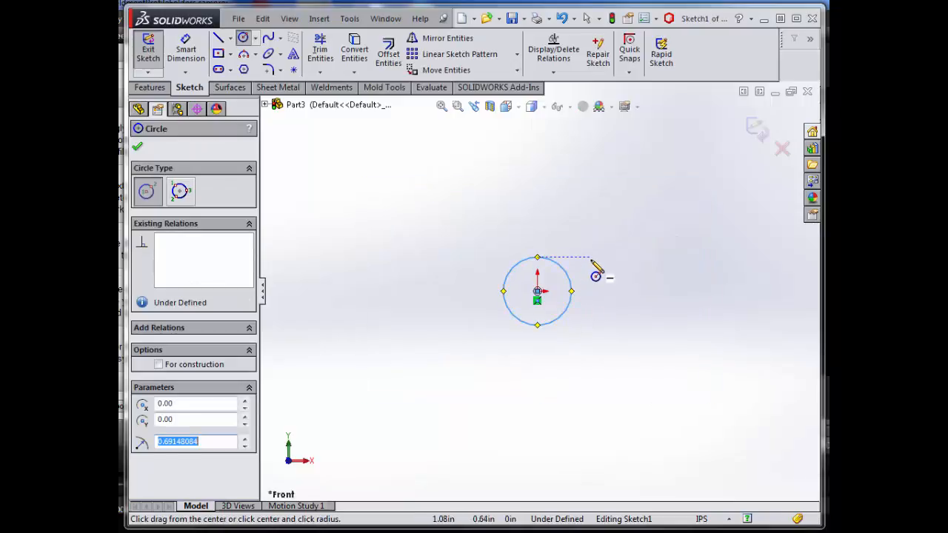
- Dimension the circle's diameter and set it to 0.75 in
{"action": "right_click", "coordinate": [592, 261]}
{"action": "left_click", "coordinate": [695, 241]}
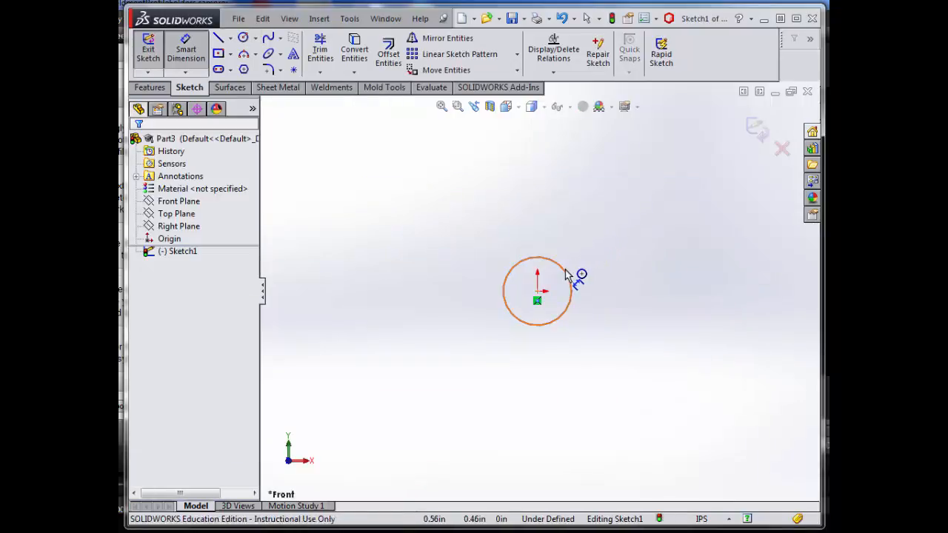
{"action": "left_click", "coordinate": [567, 275]}
{"action": "left_click", "coordinate": [594, 244]}
{"action": "type", "text": ".75"}
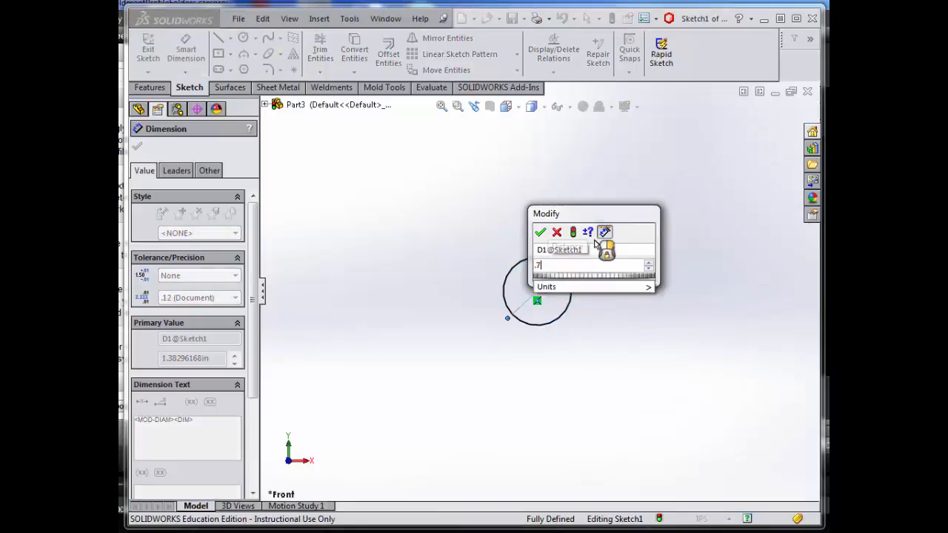
{"action": "key", "text": "Return"}
{"action": "key", "text": "f"}
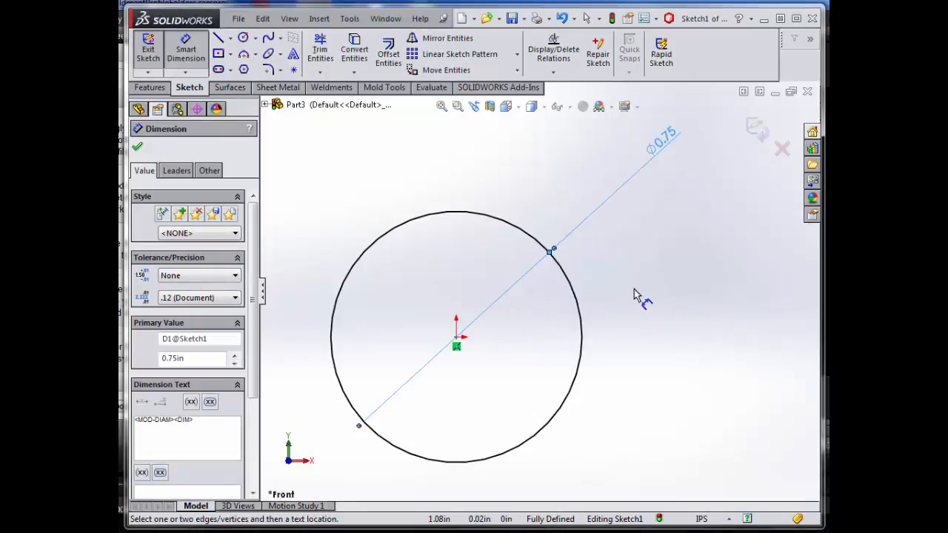
- Place sketch points at the circle's four quadrants and exit the sketch
{"action": "left_click", "coordinate": [294, 70]}
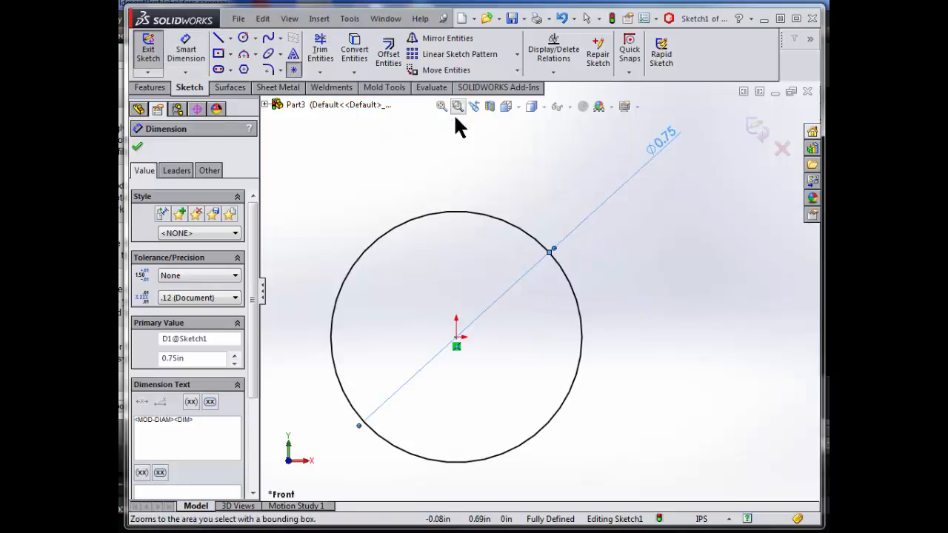
{"action": "left_click", "coordinate": [456, 211]}
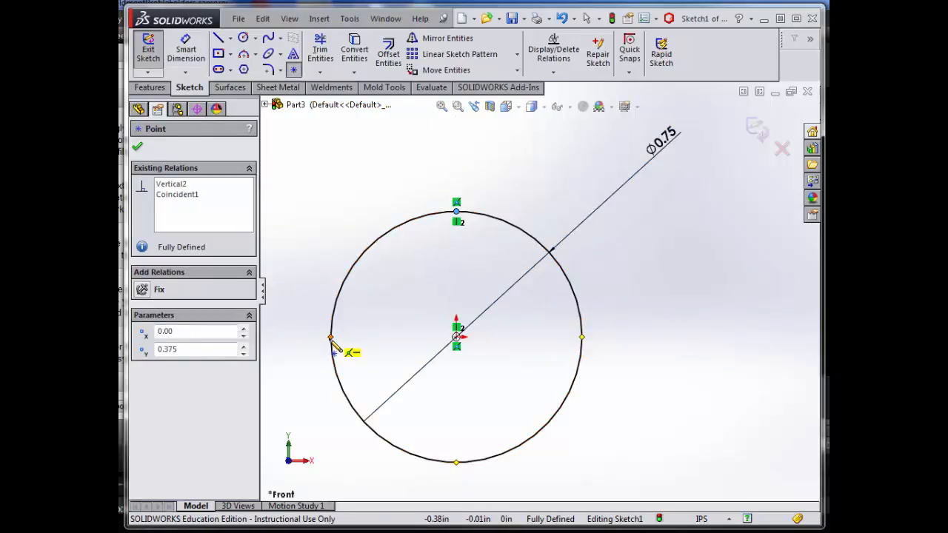
{"action": "left_click", "coordinate": [331, 337]}
{"action": "left_click", "coordinate": [456, 463]}
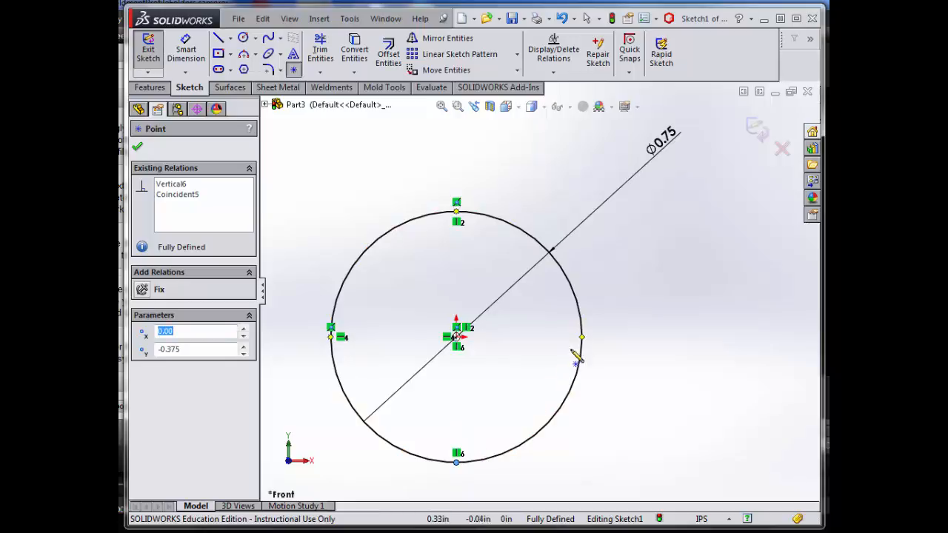
{"action": "left_click", "coordinate": [582, 338]}
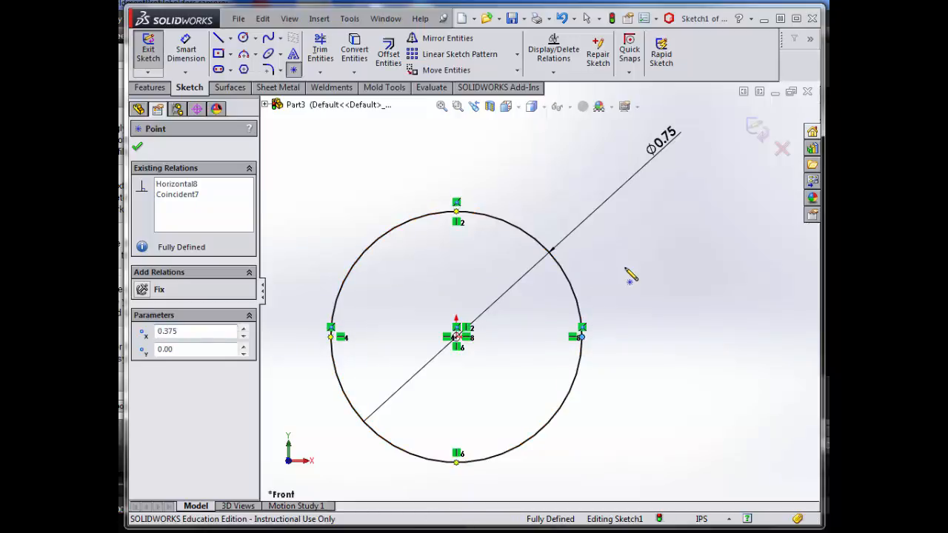
{"action": "right_click", "coordinate": [628, 271]}
{"action": "left_click", "coordinate": [660, 282]}
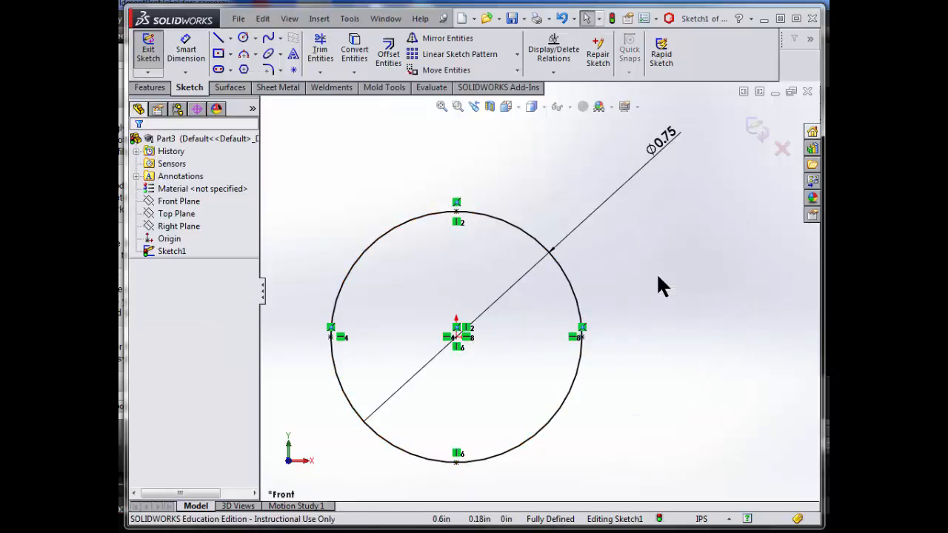
{"action": "left_click", "coordinate": [756, 128]}
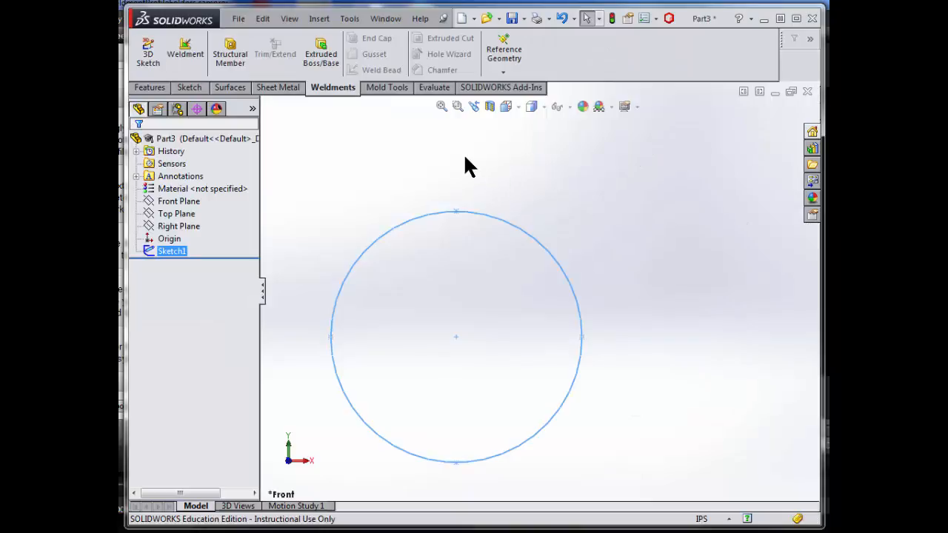
- Begin saving the part under a new name as a Lib Feat Part (*.sldlfp) in the Custom > Round Bar folder
{"action": "left_click", "coordinate": [239, 20]}
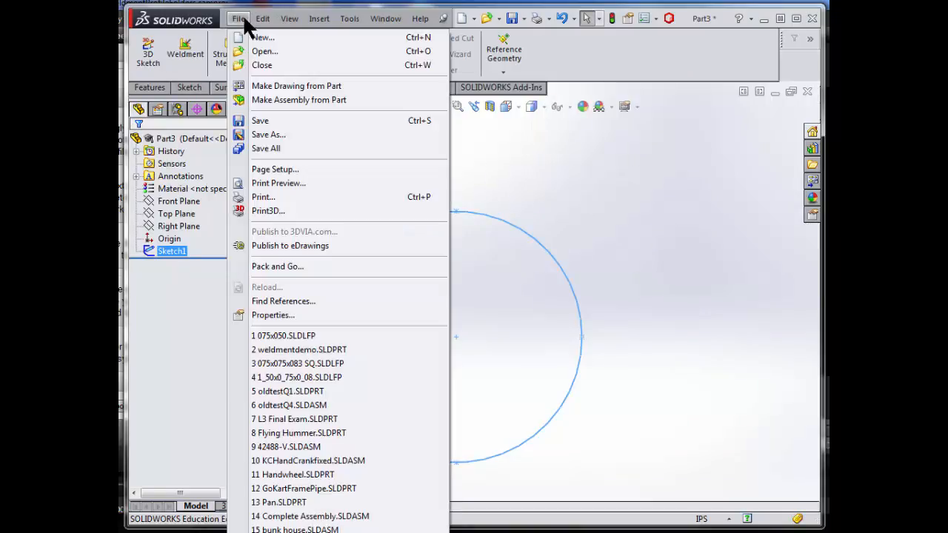
{"action": "left_click", "coordinate": [274, 135]}
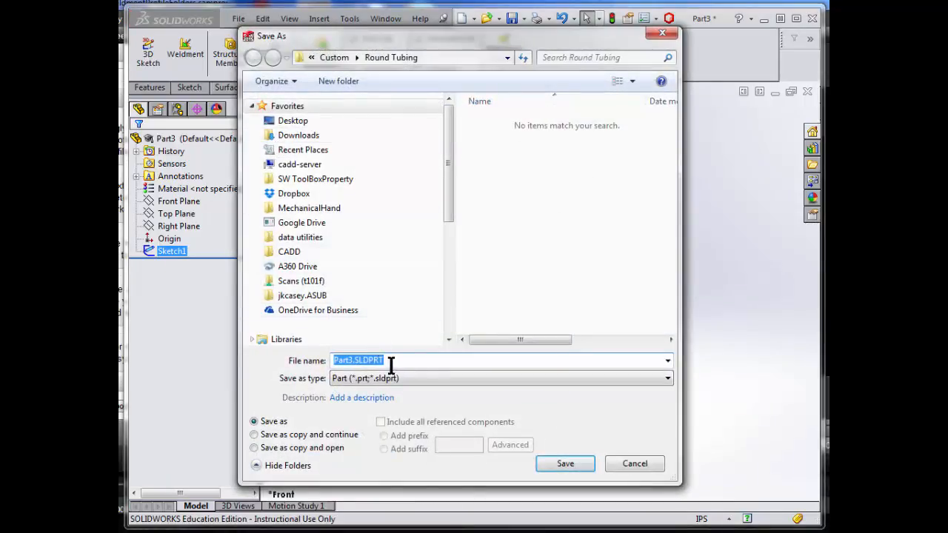
{"action": "left_click", "coordinate": [402, 378]}
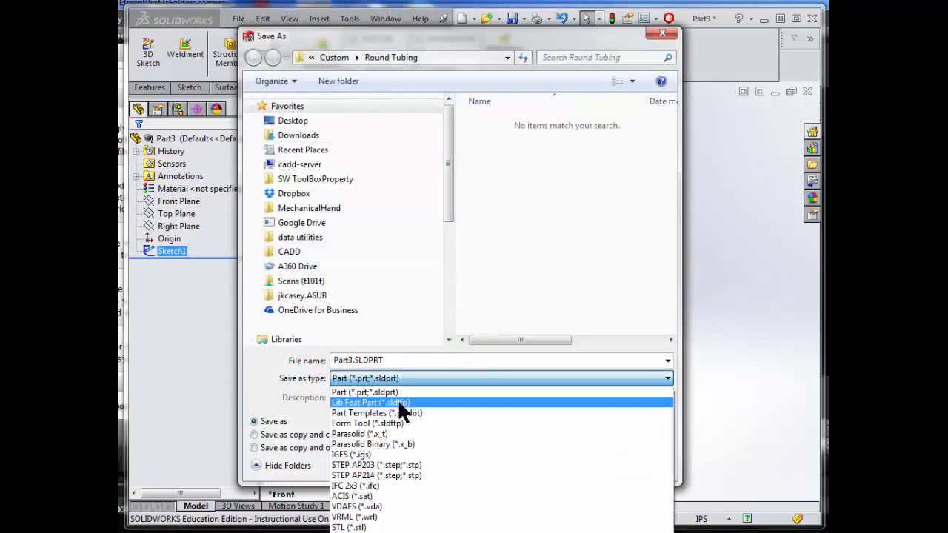
{"action": "left_click", "coordinate": [402, 403]}
{"action": "left_click", "coordinate": [252, 58]}
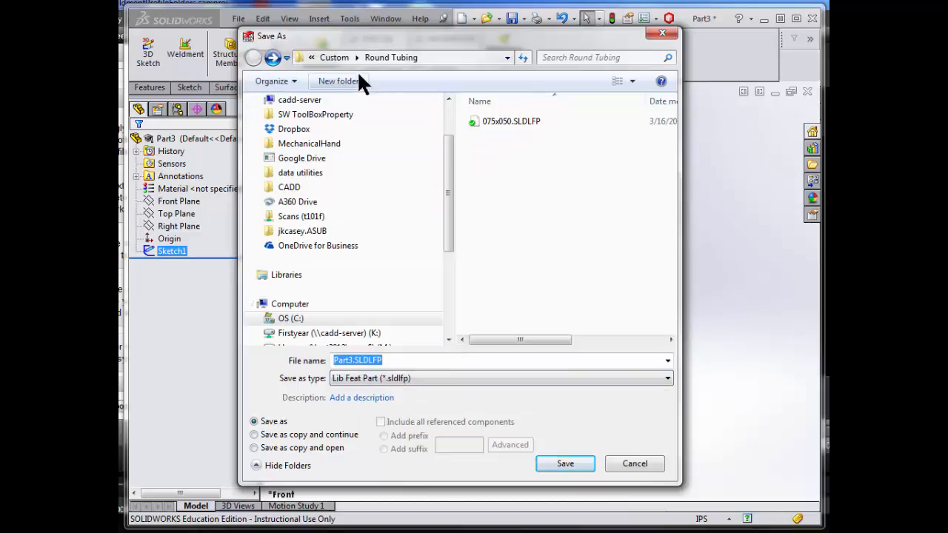
{"action": "left_click", "coordinate": [336, 57]}
{"action": "double_click", "coordinate": [495, 128]}
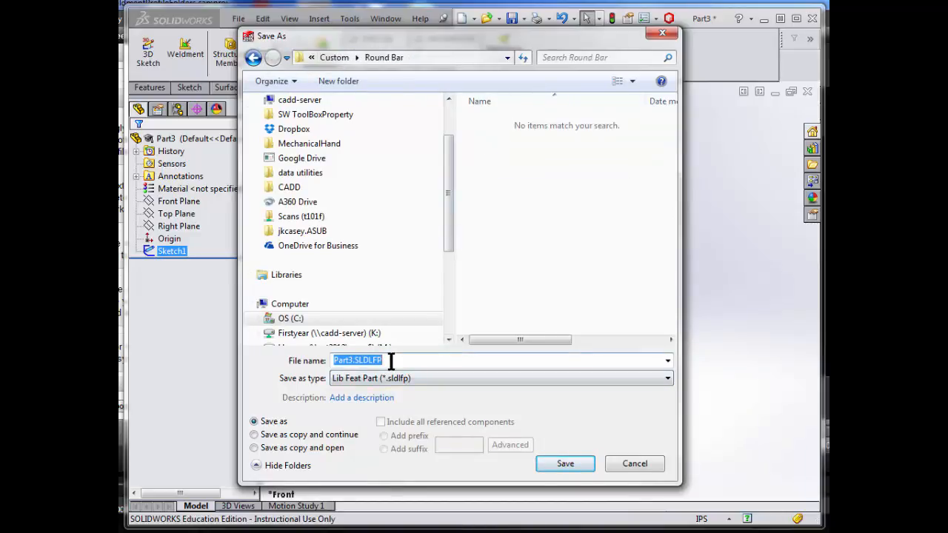
- Name the library feature part 075, enter the description "0.75 O.D. ROUND BAR" and save it
{"action": "type", "text": "075"}
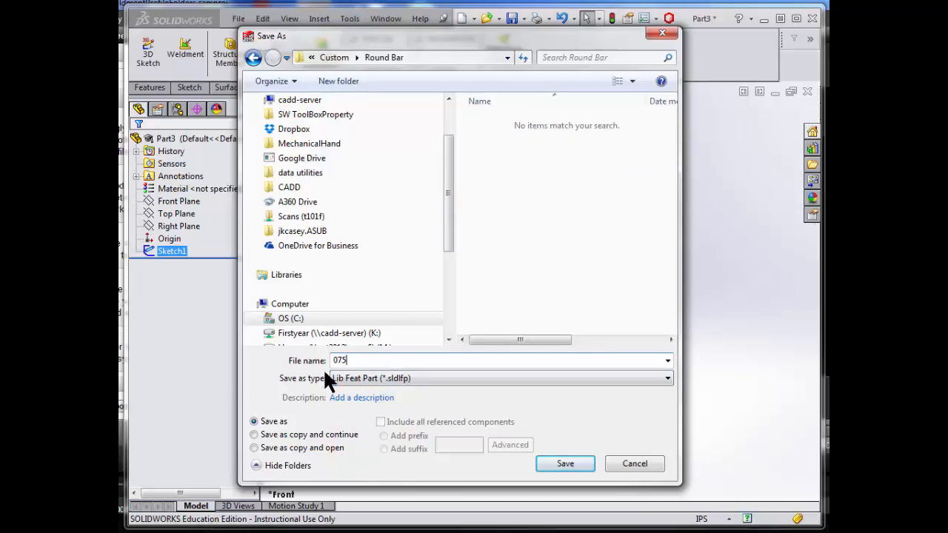
{"action": "left_click", "coordinate": [402, 400]}
{"action": "type", "text": "0.7"}
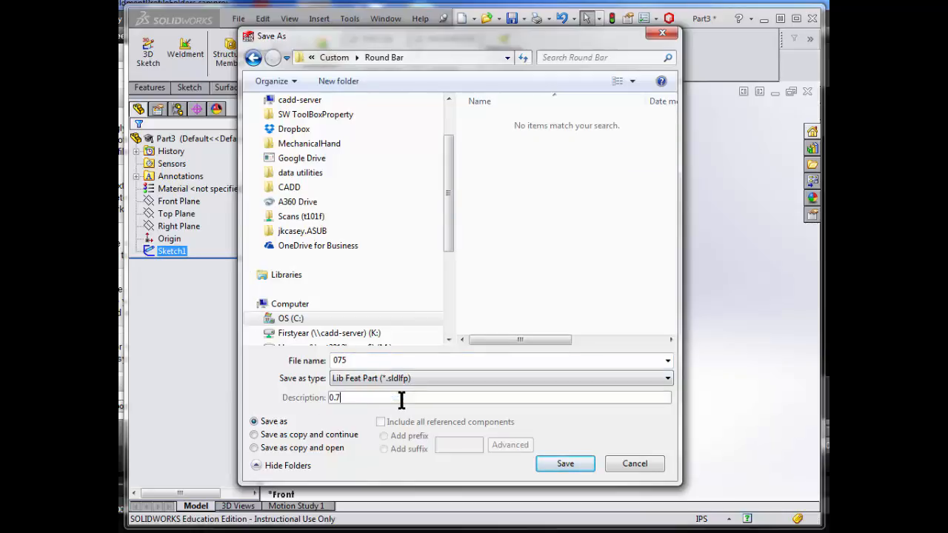
{"action": "type", "text": "5 O.D. ROUND BAR"}
{"action": "left_click", "coordinate": [564, 463]}
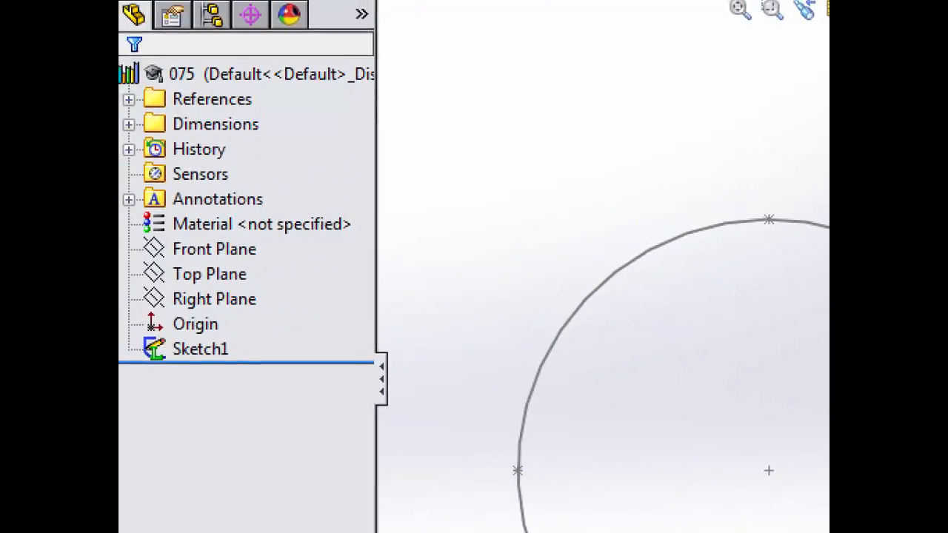
{"action": "left_click", "coordinate": [364, 452]}
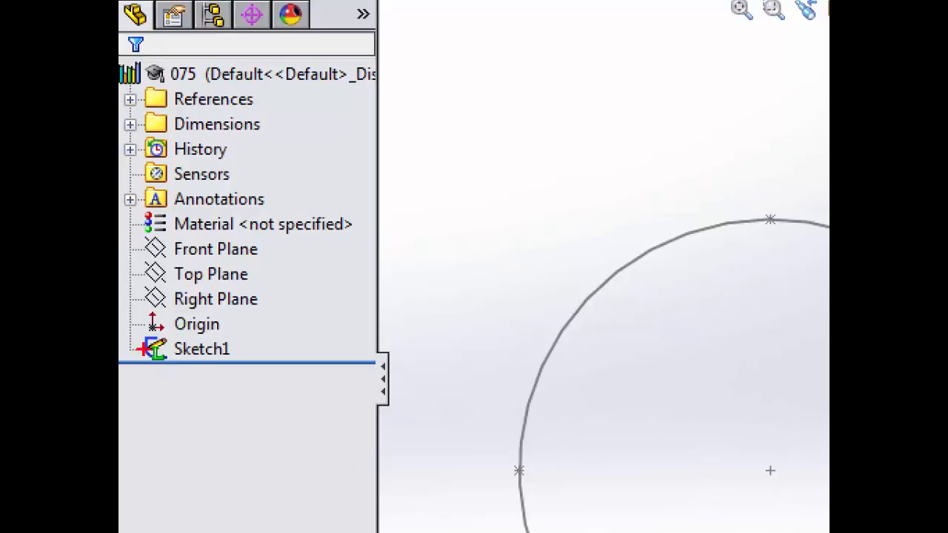
{"action": "mouse_move", "coordinate": [191, 422]}
{"action": "left_mouse_down"}
{"action": "mouse_move", "coordinate": [155, 379]}
{"action": "mouse_move", "coordinate": [154, 356]}
{"action": "mouse_move", "coordinate": [171, 383]}
{"action": "left_mouse_up"}
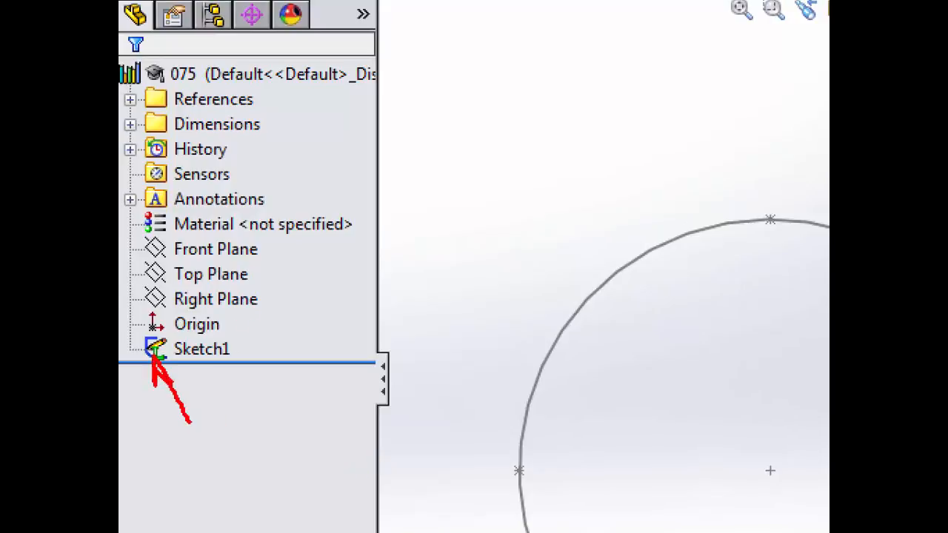
{"action": "mouse_move", "coordinate": [235, 79]}
{"action": "left_mouse_down"}
{"action": "mouse_move", "coordinate": [122, 58]}
{"action": "mouse_move", "coordinate": [122, 102]}
{"action": "mouse_move", "coordinate": [159, 95]}
{"action": "left_mouse_up"}
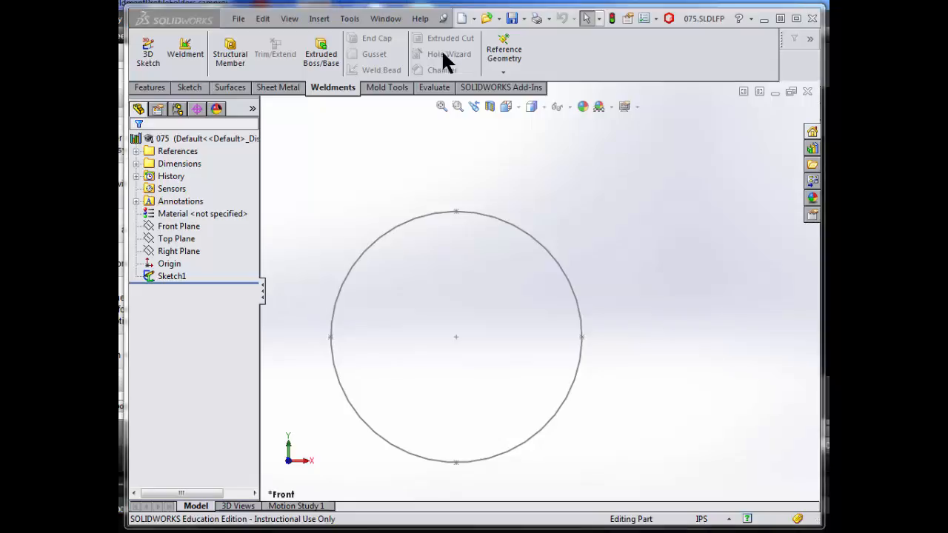
- Create a new document from the Part template and set its units to IPS (inch, pound, second)
{"action": "left_click", "coordinate": [243, 22]}
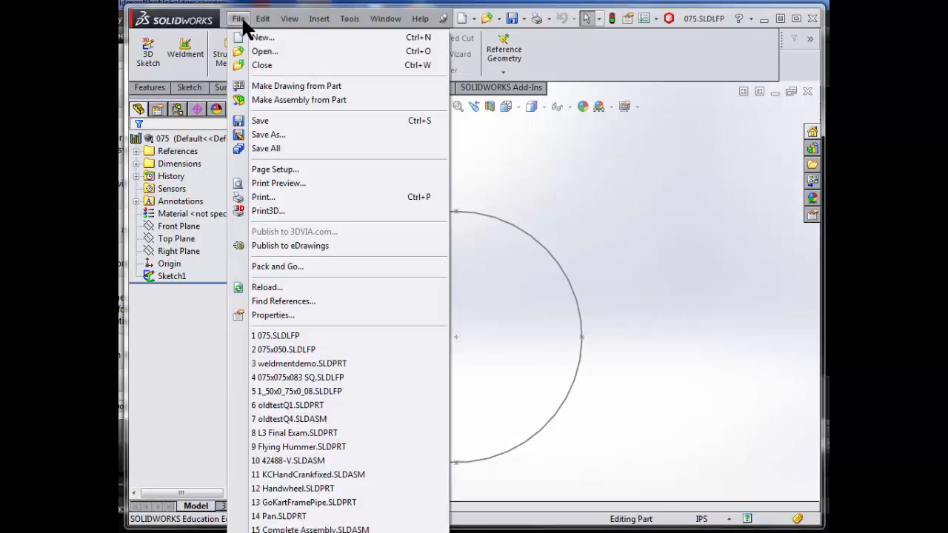
{"action": "left_click", "coordinate": [247, 33]}
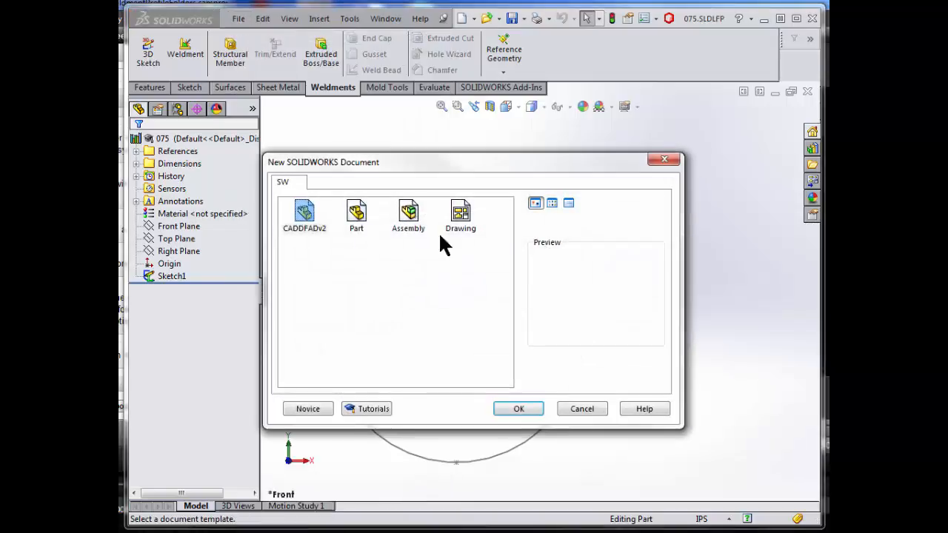
{"action": "left_click", "coordinate": [358, 215]}
{"action": "left_click", "coordinate": [515, 407]}
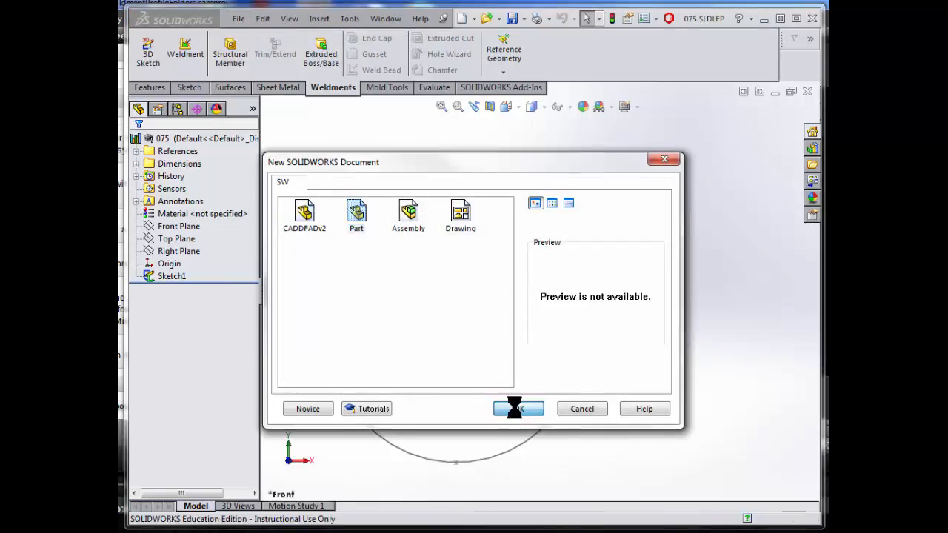
{"action": "left_click", "coordinate": [700, 518]}
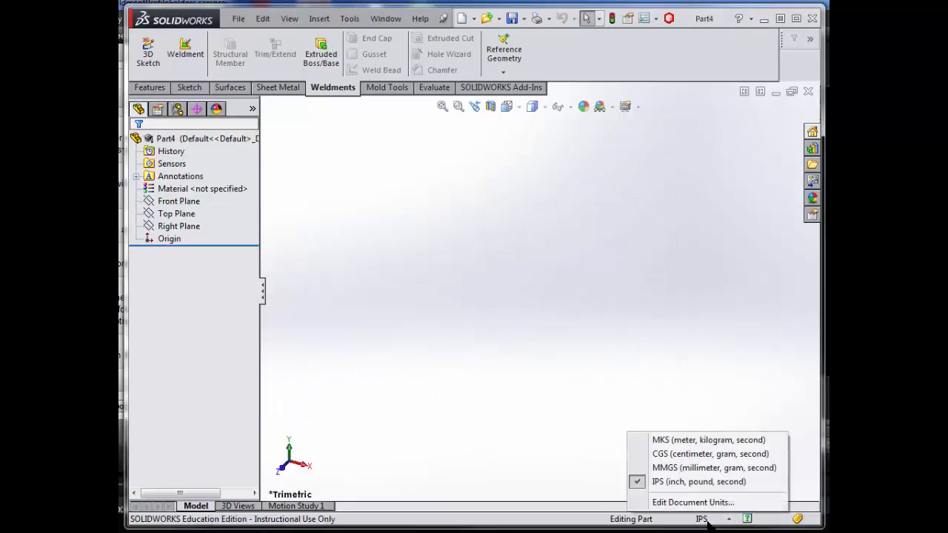
{"action": "left_click", "coordinate": [687, 482]}
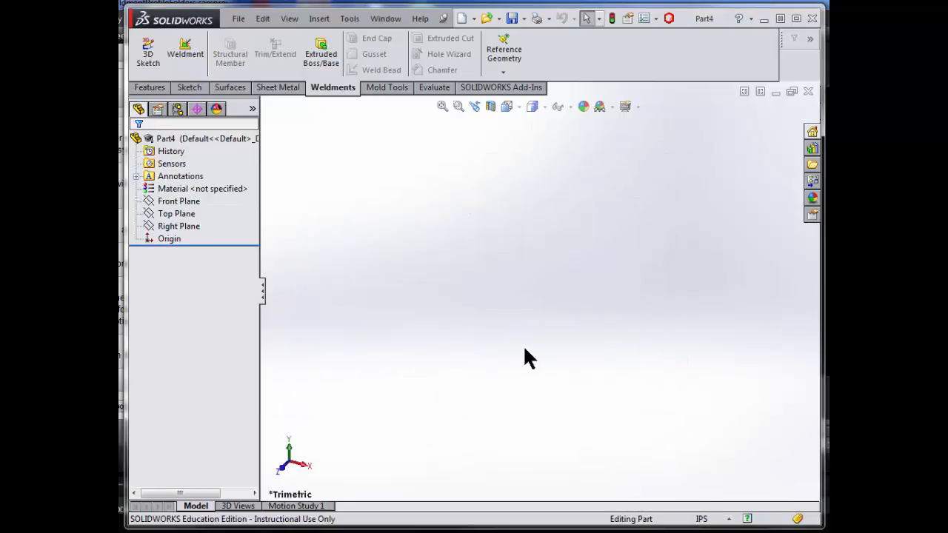
- Start a sketch on the Front Plane and draw a center rectangle about 4.51 by 1.18 in, centred on the origin
{"action": "left_click", "coordinate": [195, 202]}
{"action": "left_click", "coordinate": [195, 182]}
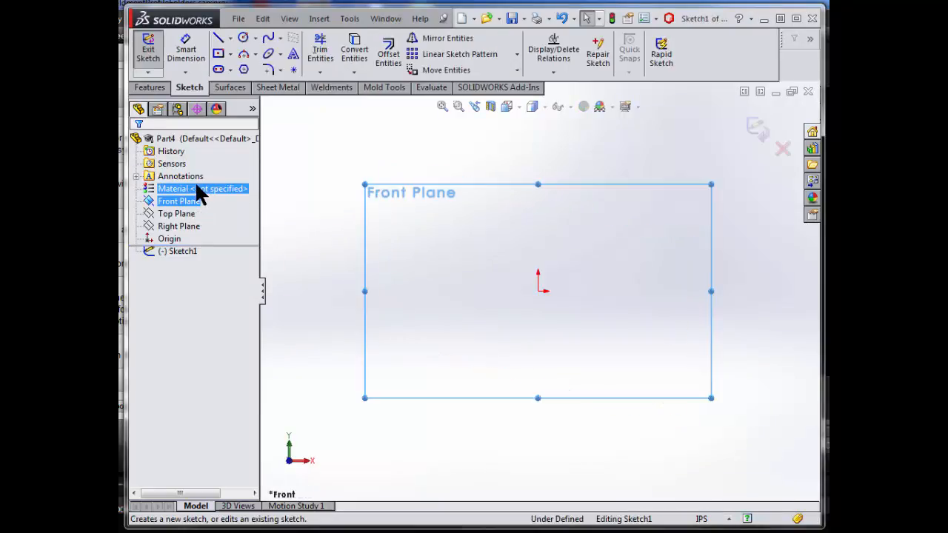
{"action": "left_click", "coordinate": [218, 55]}
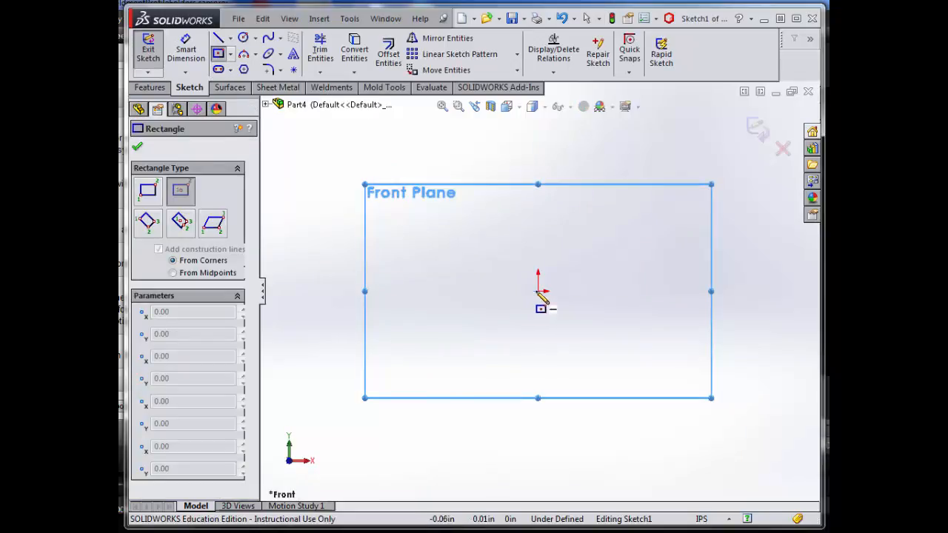
{"action": "left_click", "coordinate": [538, 291]}
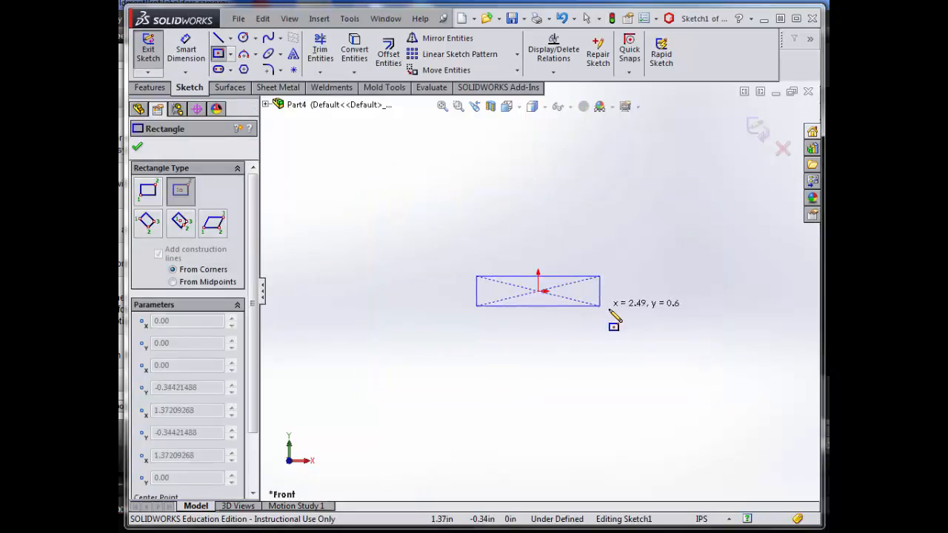
{"action": "left_click", "coordinate": [650, 332]}
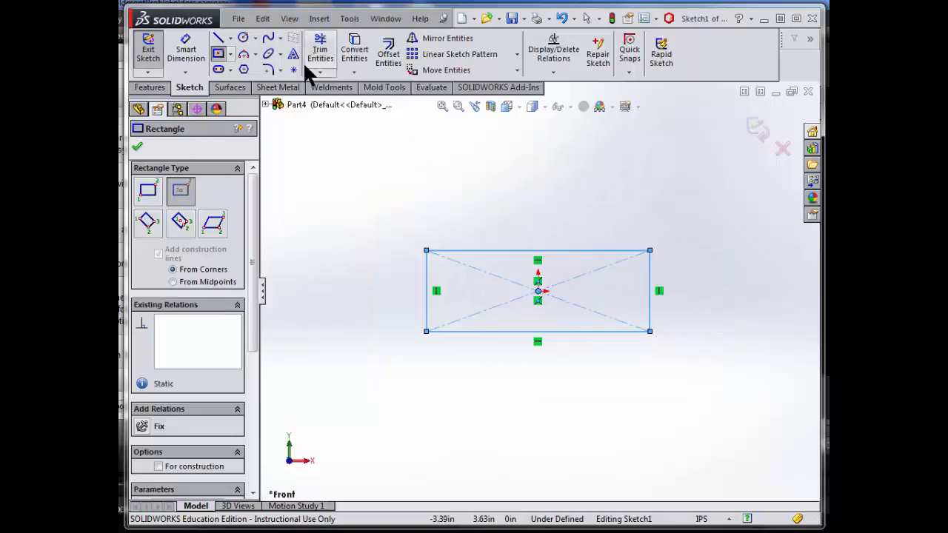
- Dimension the rectangle's horizontal upper edge and set its length to 3.25 in
{"action": "left_click", "coordinate": [219, 57]}
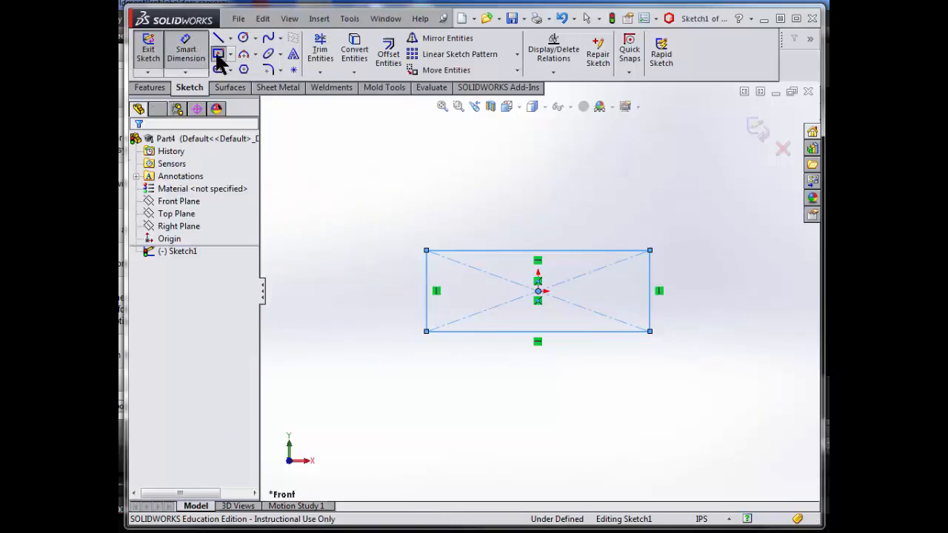
{"action": "left_click", "coordinate": [536, 251]}
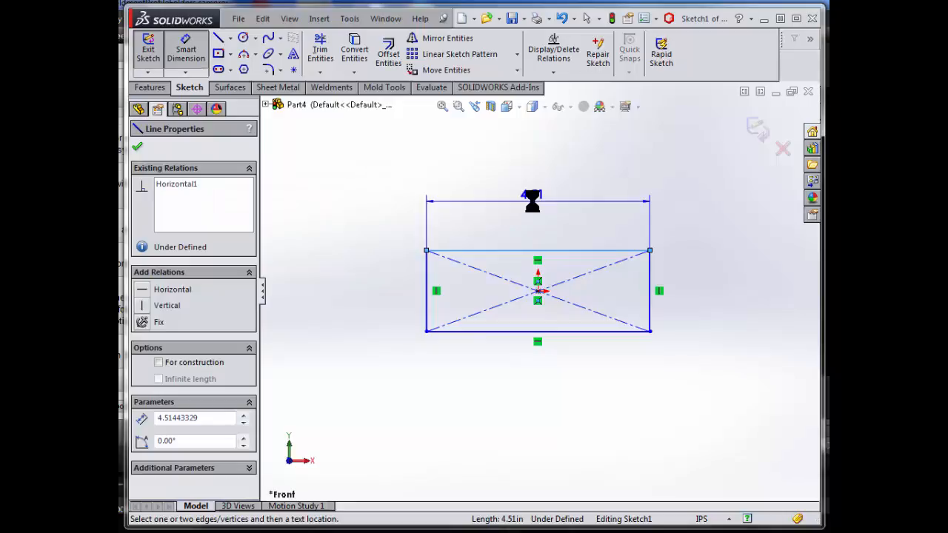
{"action": "left_click", "coordinate": [538, 209]}
{"action": "type", "text": "3."}
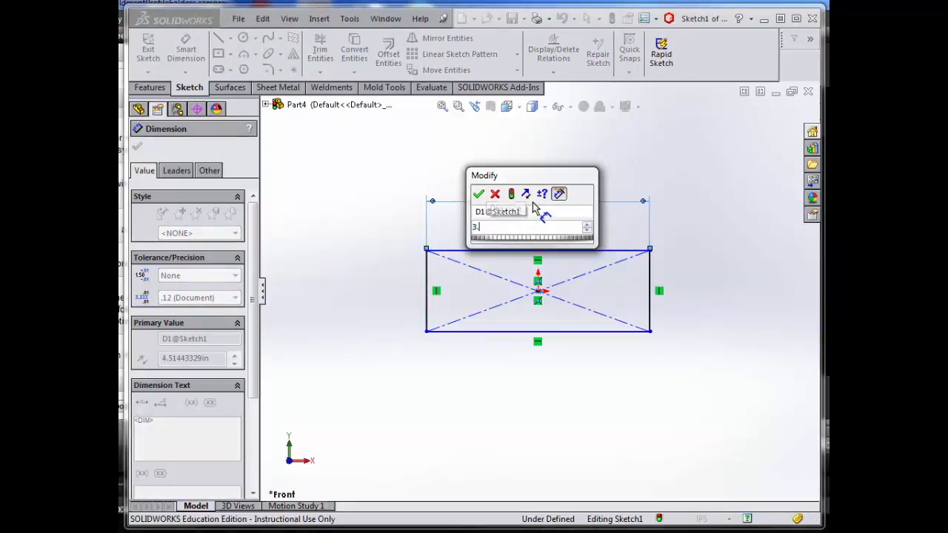
{"action": "type", "text": "25"}
{"action": "key", "text": "Return"}
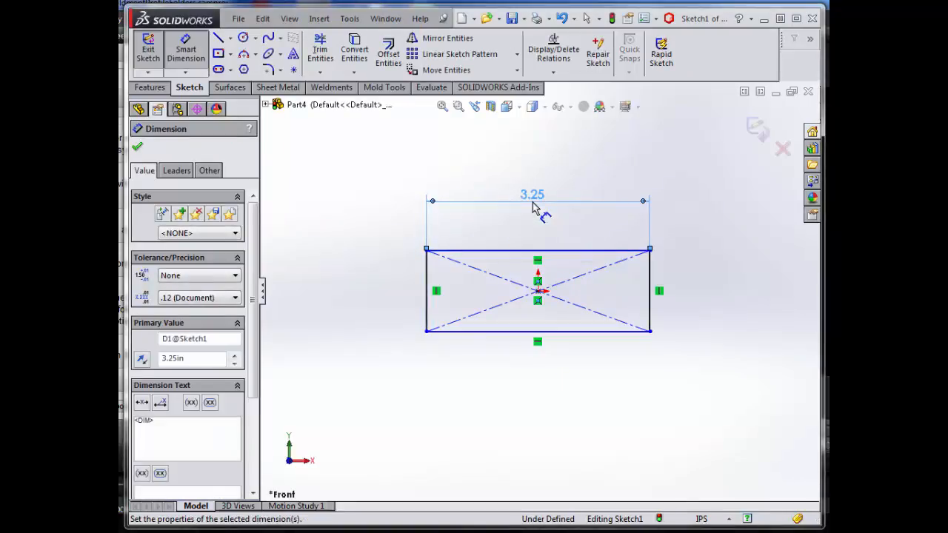
- Dimension the rectangle's vertical side and set its height to 0.25 in
{"action": "left_click", "coordinate": [649, 285]}
{"action": "left_click", "coordinate": [705, 289]}
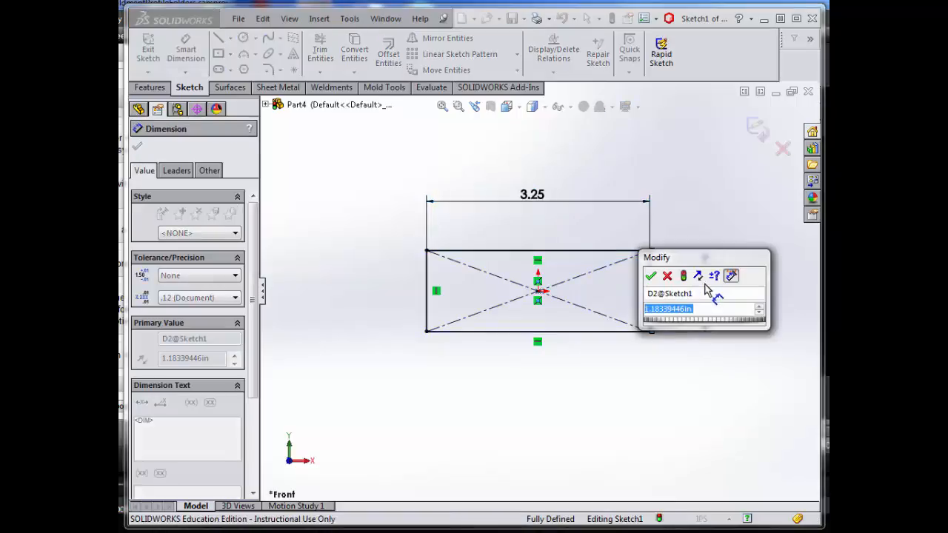
{"action": "type", "text": ".25"}
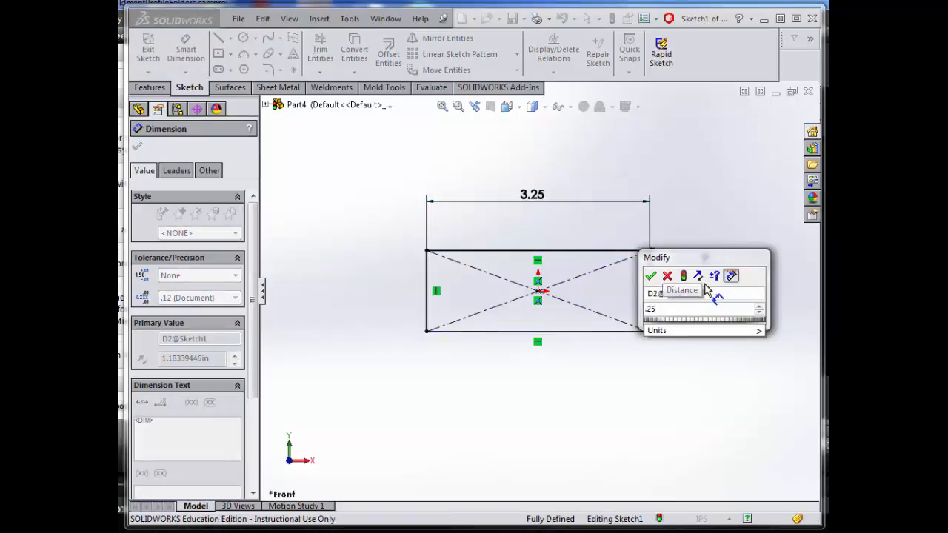
{"action": "key", "text": "Return"}
{"action": "key", "text": "f"}
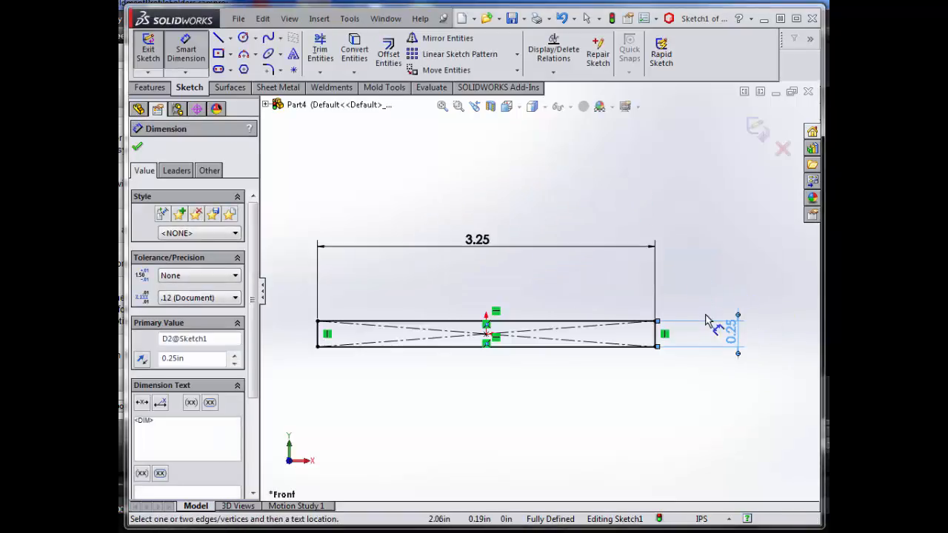
- Place sketch points at the midpoints of the rectangle's four sides and exit the sketch
{"action": "left_click", "coordinate": [295, 69]}
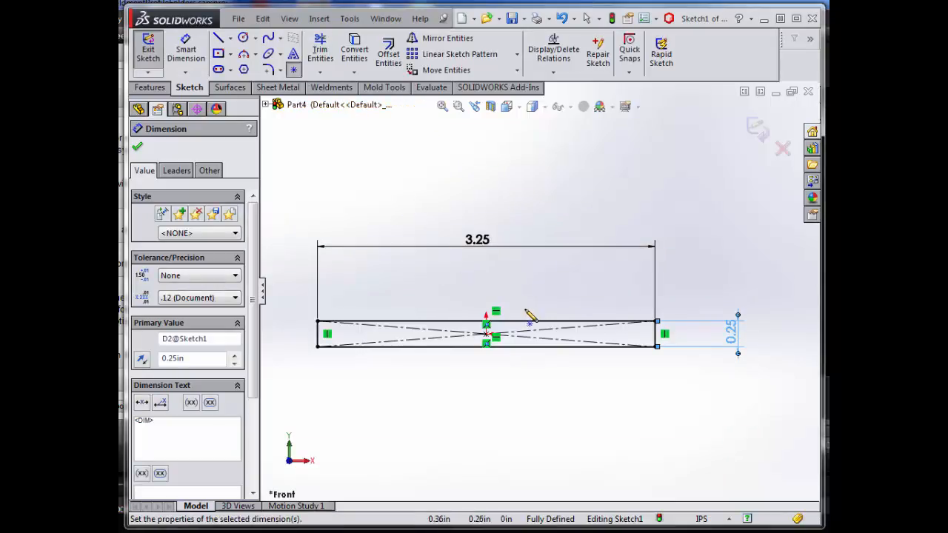
{"action": "left_click", "coordinate": [486, 332]}
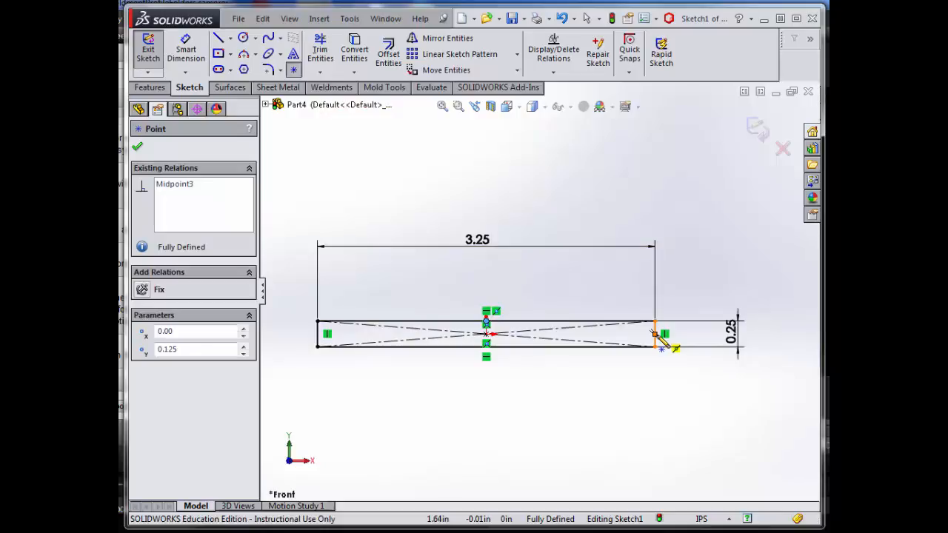
{"action": "left_click", "coordinate": [486, 347]}
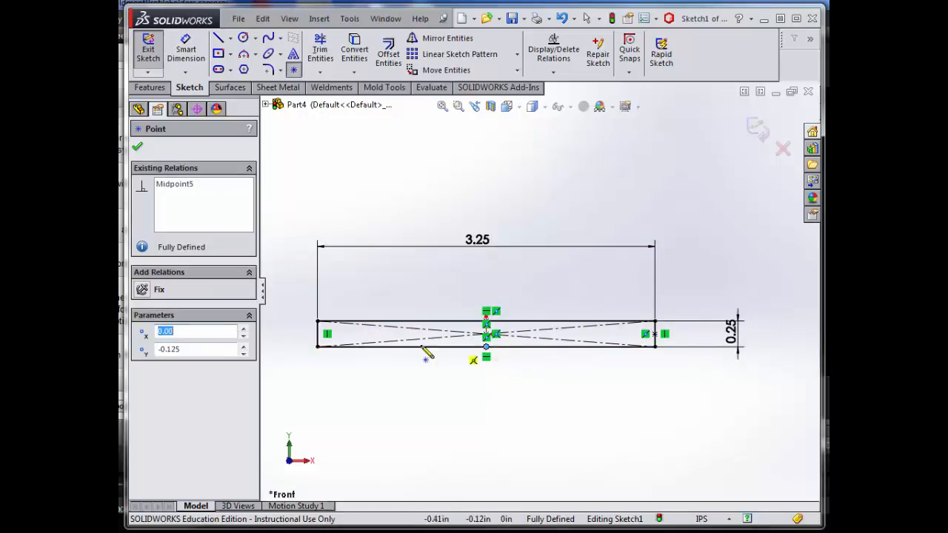
{"action": "left_click", "coordinate": [317, 334]}
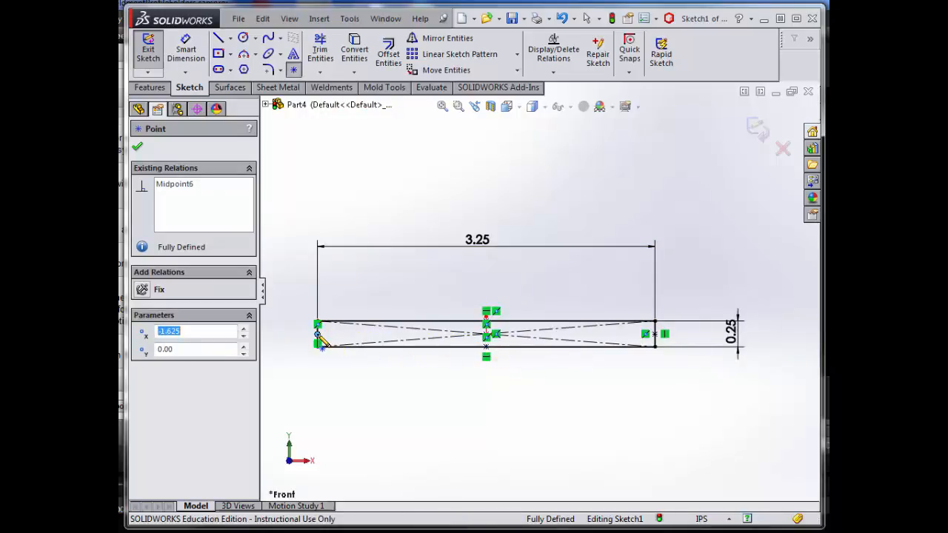
{"action": "left_click", "coordinate": [758, 130]}
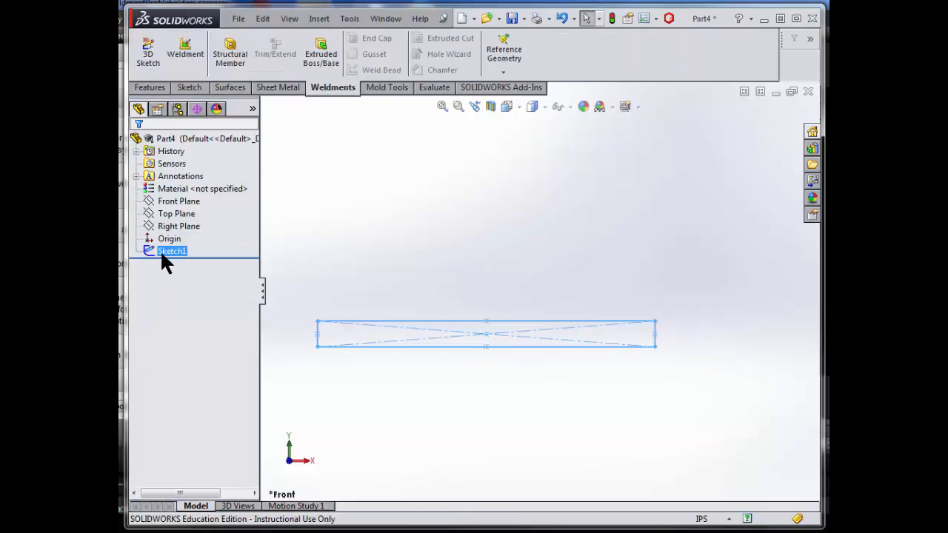
- Start saving the part under a new name as a Lib Feat Part (*.sldlfp) in the Custom > Flat Bar folder
{"action": "left_click", "coordinate": [237, 20]}
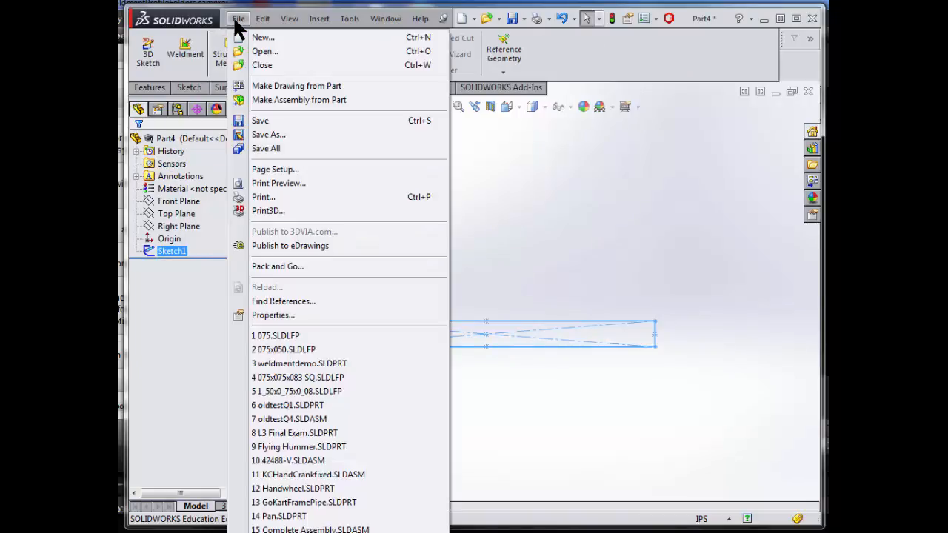
{"action": "left_click", "coordinate": [255, 134]}
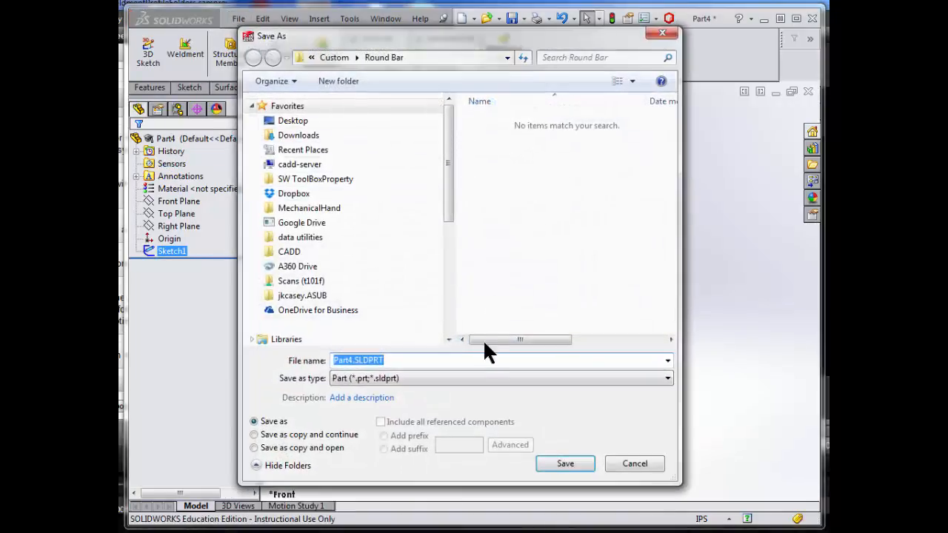
{"action": "left_click", "coordinate": [480, 374]}
{"action": "left_click", "coordinate": [476, 404]}
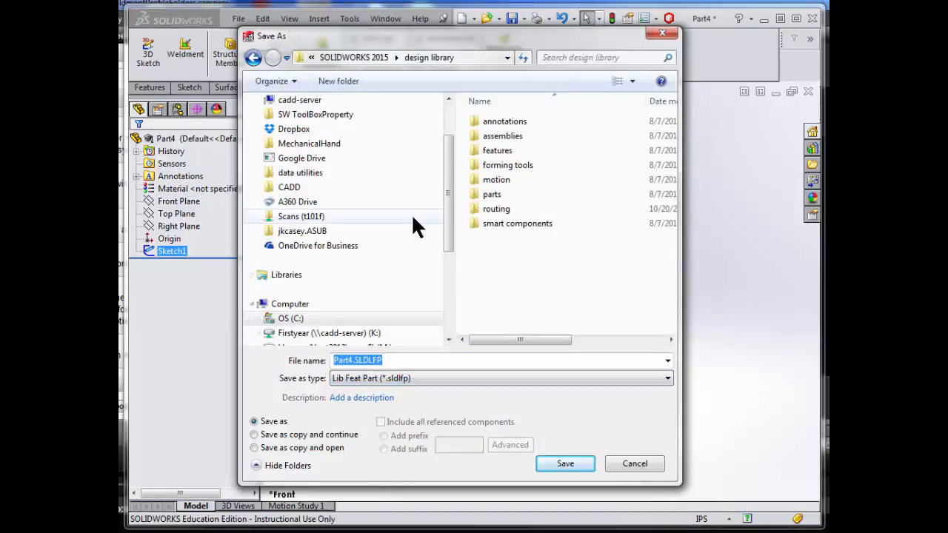
{"action": "left_click", "coordinate": [252, 57]}
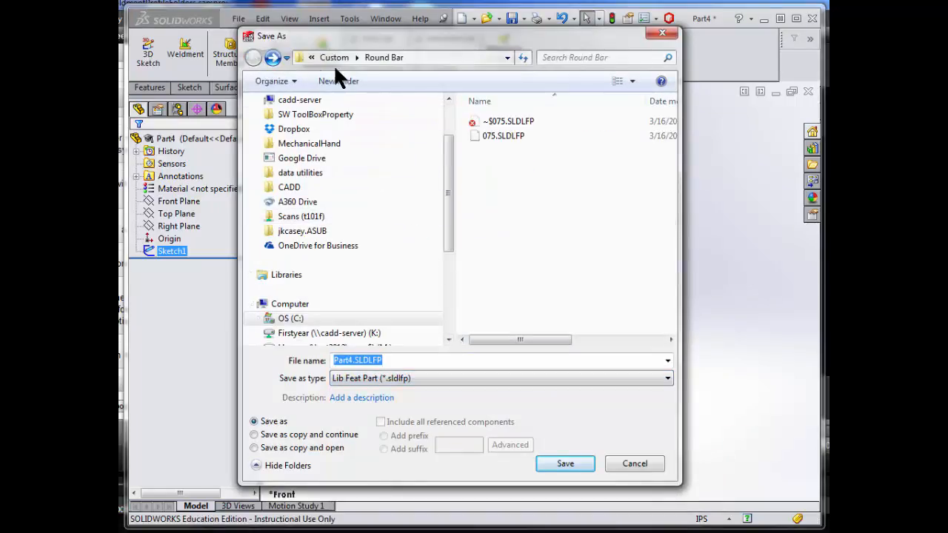
{"action": "left_click", "coordinate": [340, 57]}
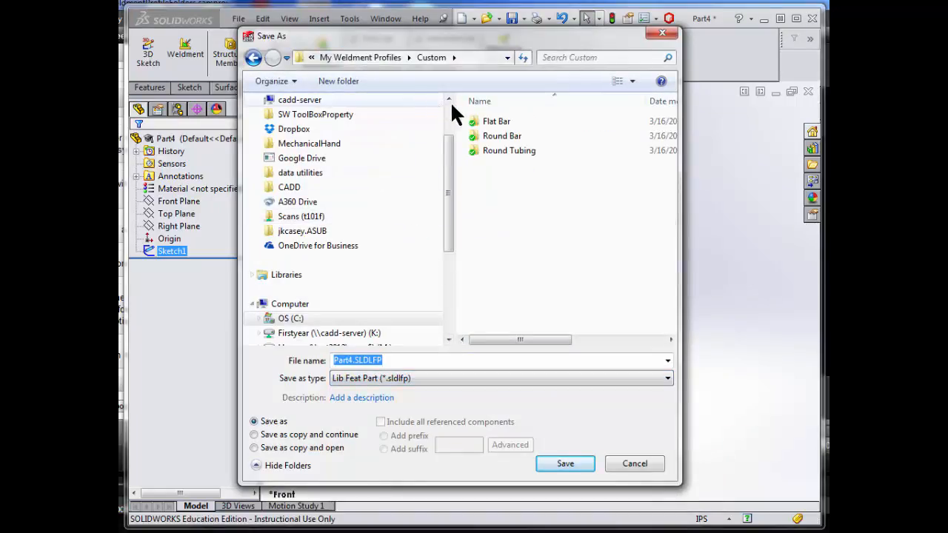
{"action": "double_click", "coordinate": [494, 121]}
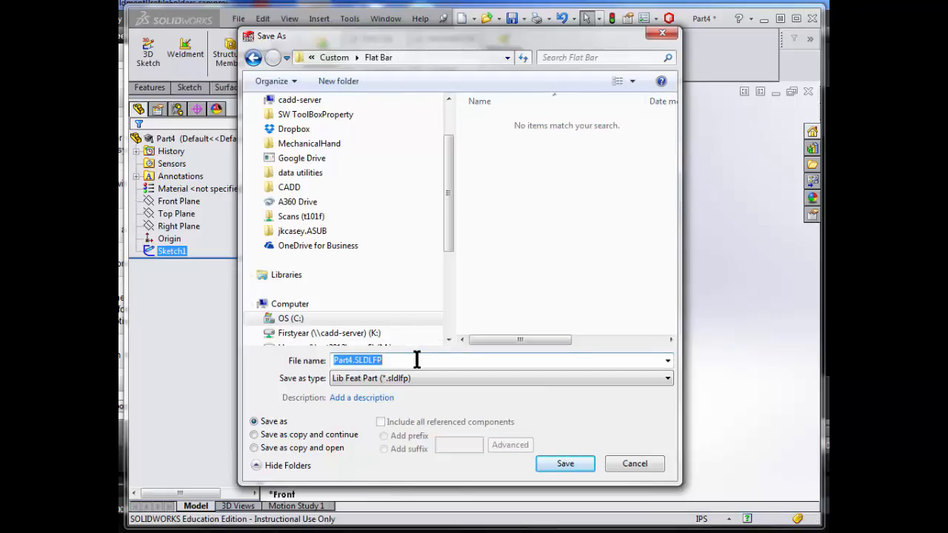
- Name the file 3_25x0_25, add the description "3.25 x 0.25 FLAT BAR" and save it
{"action": "type", "text": "32"}
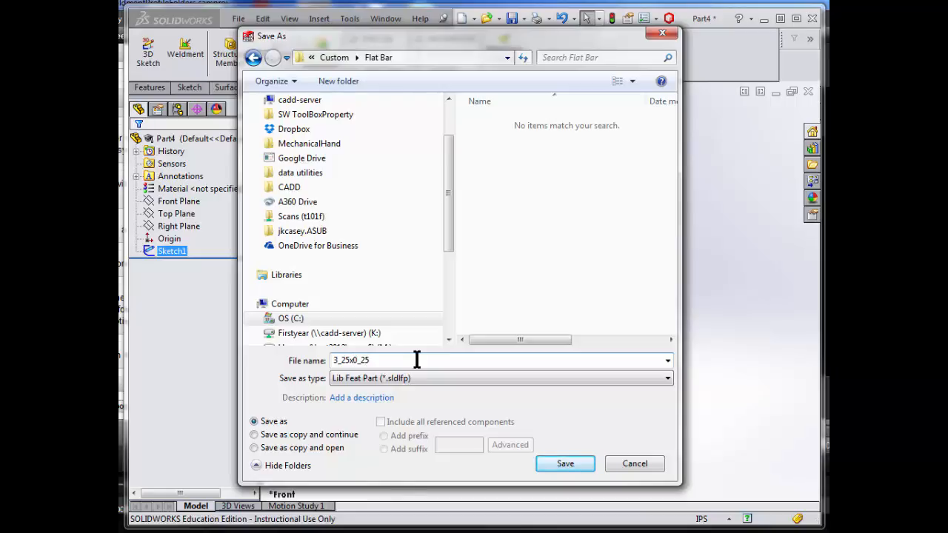
{"action": "left_click", "coordinate": [386, 397]}
{"action": "type", "text": "3.25"}
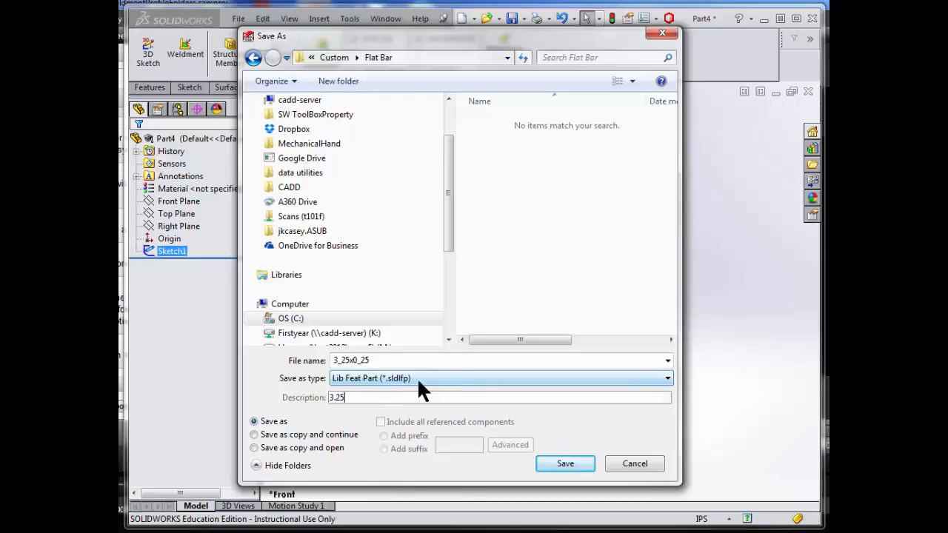
{"action": "type", "text": " x 0.25 FLAT BAR"}
{"action": "left_click", "coordinate": [567, 464]}
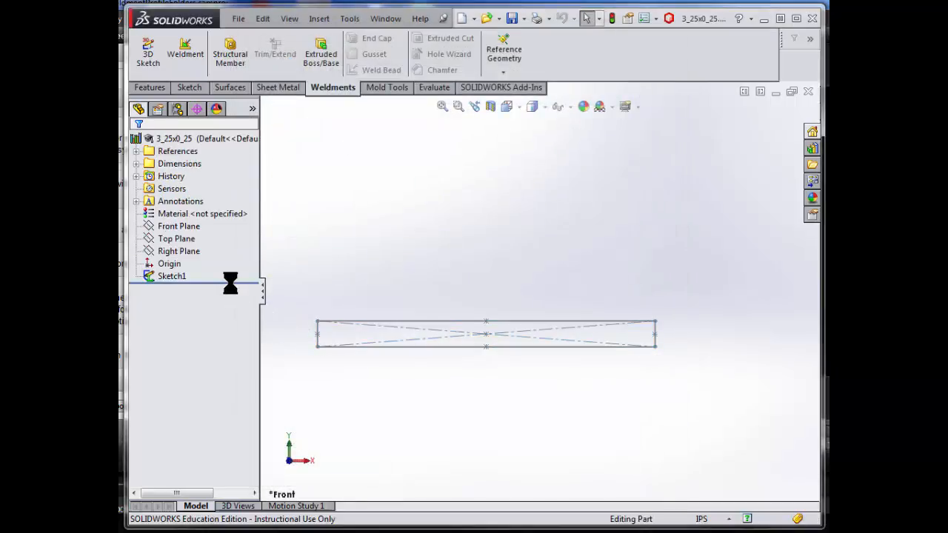
{"action": "left_click", "coordinate": [175, 253]}
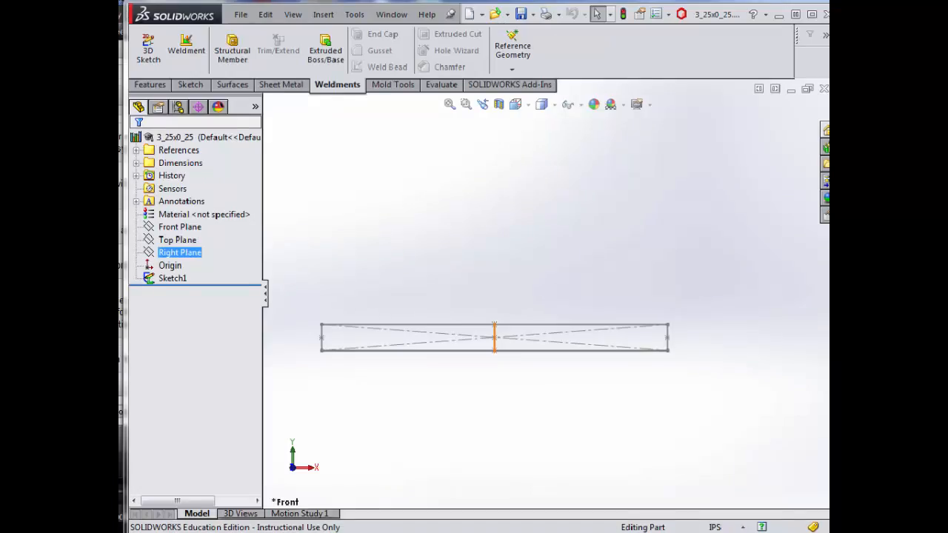
{"action": "key", "text": "Escape"}
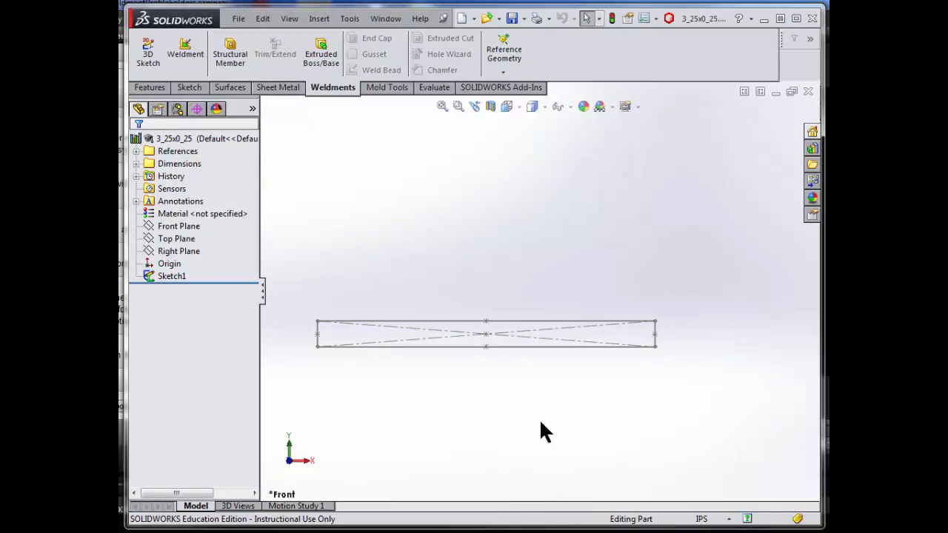
- Create a new document from the Part template and set its unit system to IPS
{"action": "left_click", "coordinate": [238, 19]}
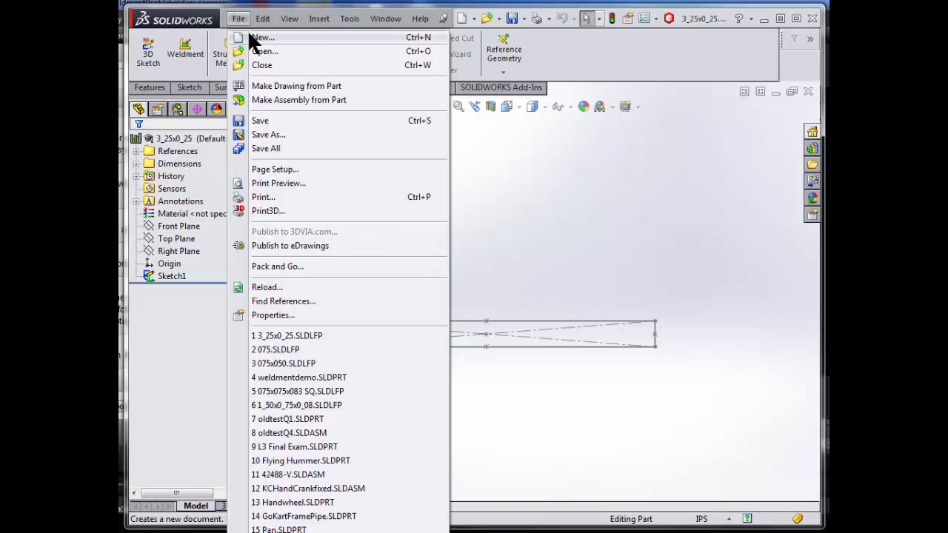
{"action": "left_click", "coordinate": [252, 37]}
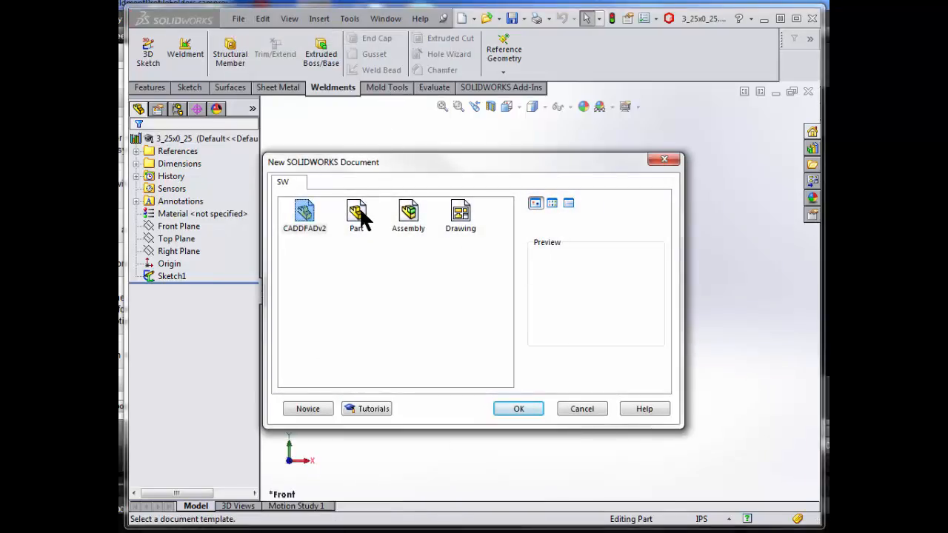
{"action": "double_click", "coordinate": [357, 214]}
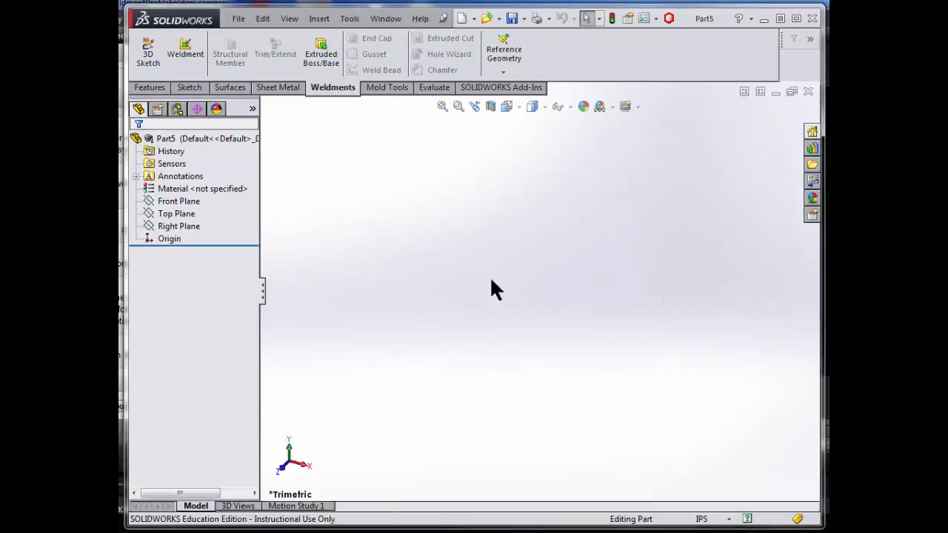
{"action": "left_click", "coordinate": [728, 518]}
{"action": "left_click", "coordinate": [724, 482]}
- Start a sketch on the Front Plane and draw a center rectangle about 2.21 by 0.8 in, centred on the origin
{"action": "left_click", "coordinate": [172, 204]}
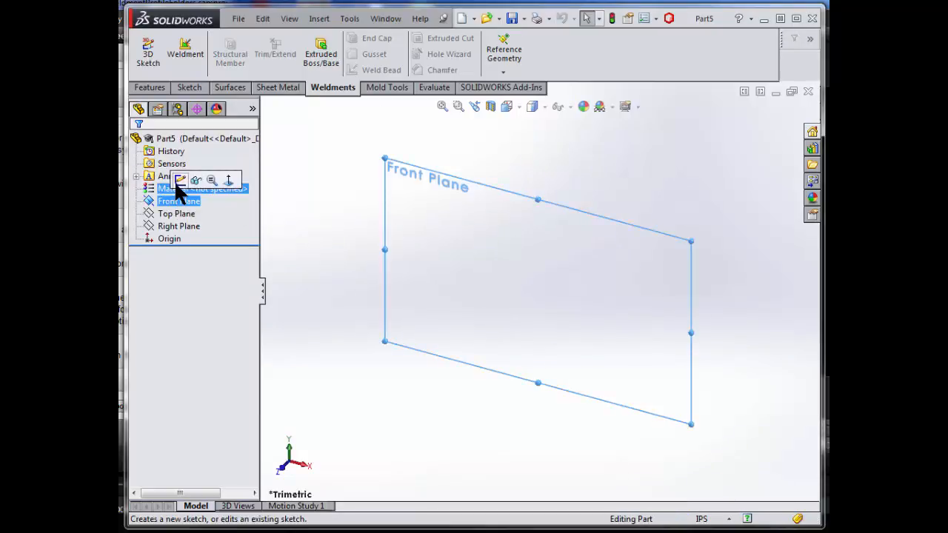
{"action": "left_click", "coordinate": [180, 180]}
{"action": "left_click", "coordinate": [217, 56]}
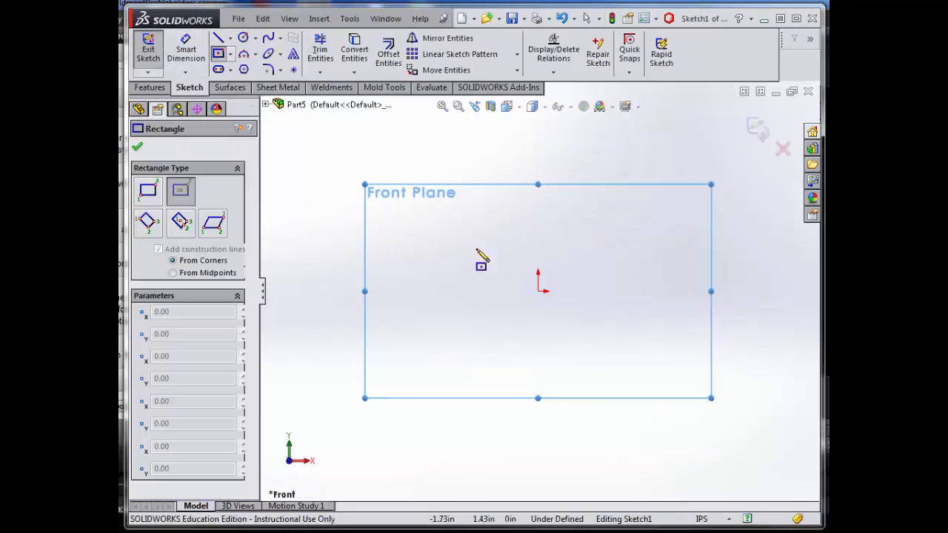
{"action": "left_click", "coordinate": [539, 291]}
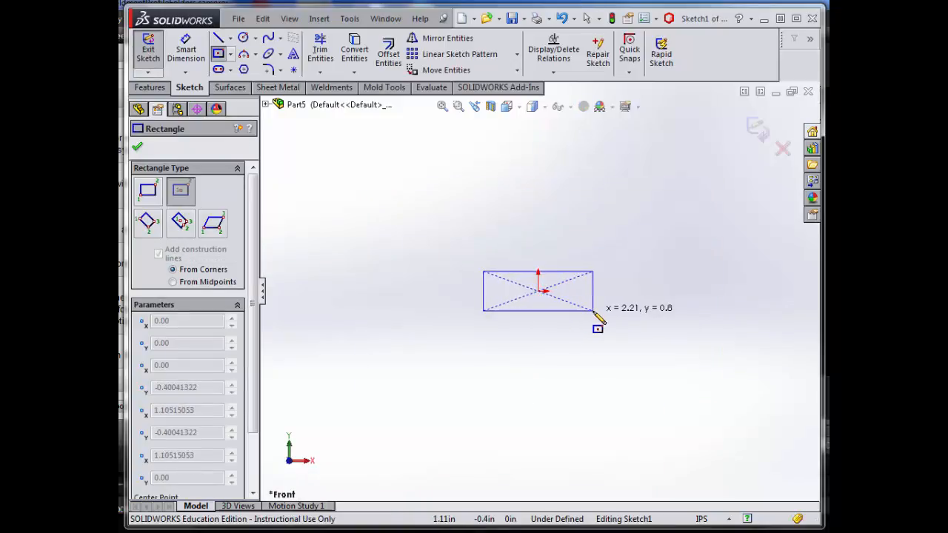
{"action": "left_click", "coordinate": [593, 310]}
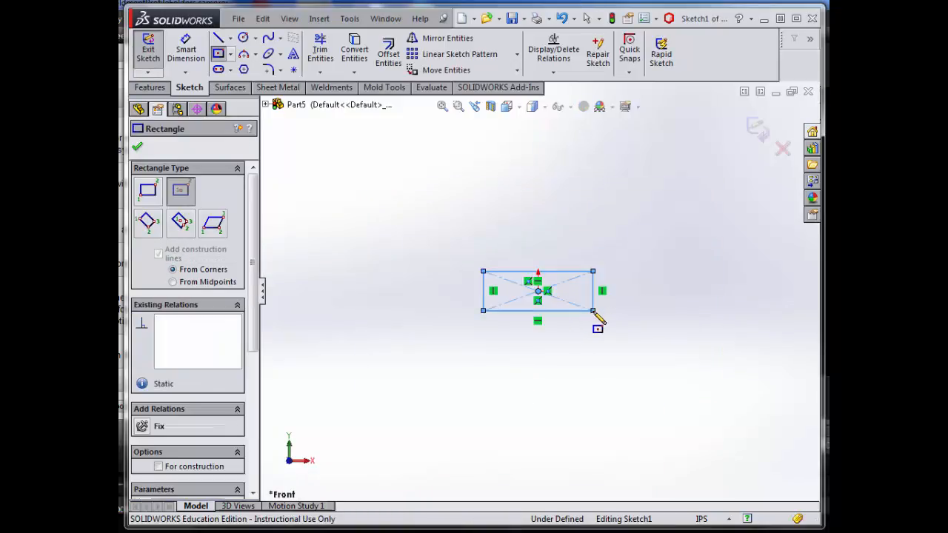
- Dimension the rectangle's upper horizontal edge and set its length to 1.50 in
{"action": "left_click", "coordinate": [184, 53]}
{"action": "left_click", "coordinate": [570, 274]}
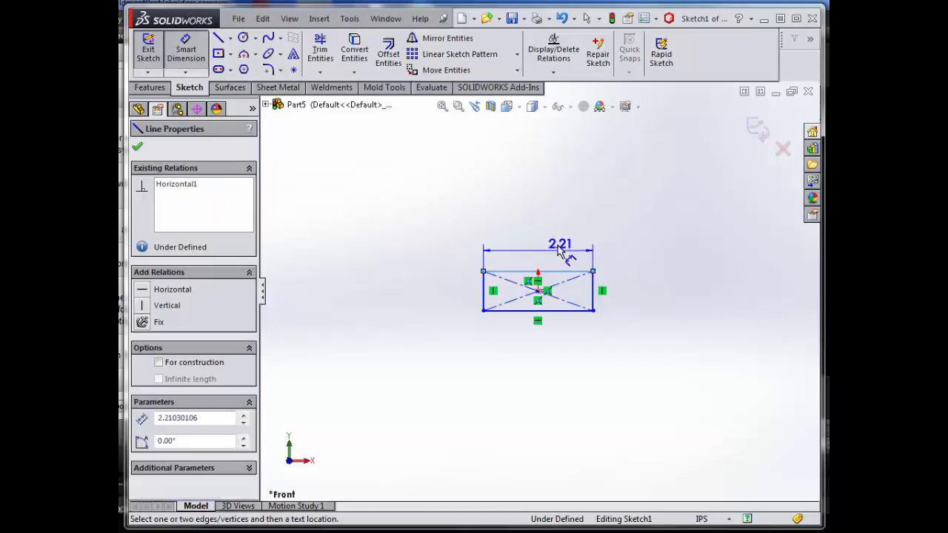
{"action": "left_click", "coordinate": [560, 246]}
{"action": "type", "text": "13."}
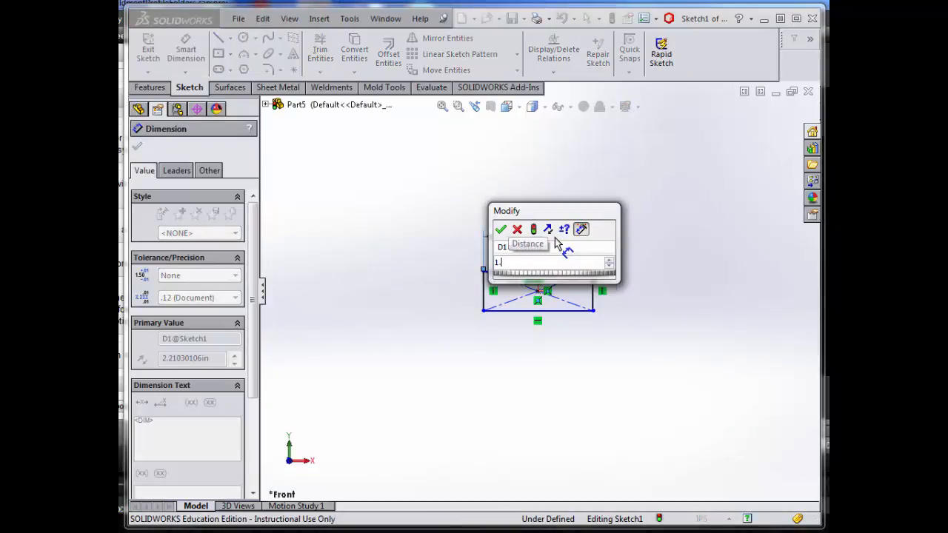
{"action": "key", "text": "Return"}
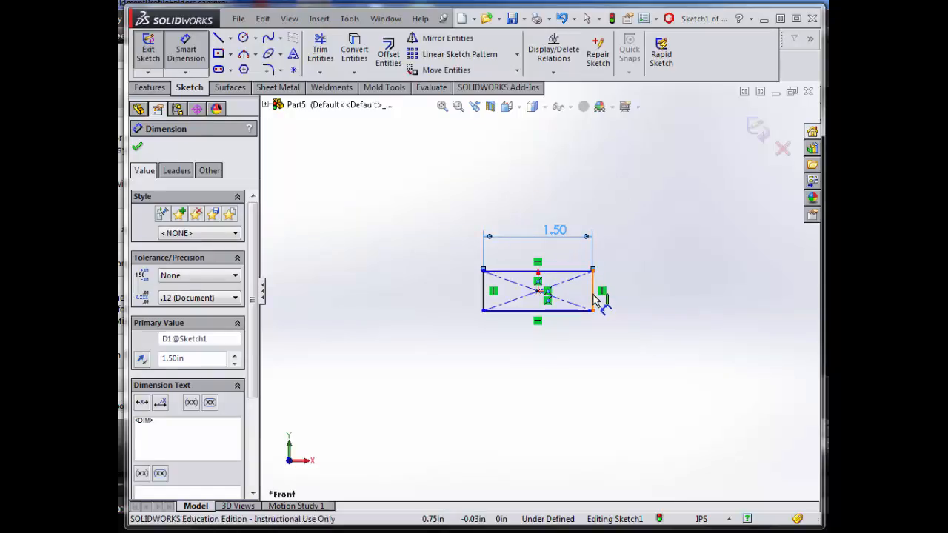
- Dimension the rectangle's right vertical side and set its height to 0.25 in
{"action": "left_click", "coordinate": [595, 297]}
{"action": "left_click", "coordinate": [620, 296]}
{"action": "type", "text": ".25"}
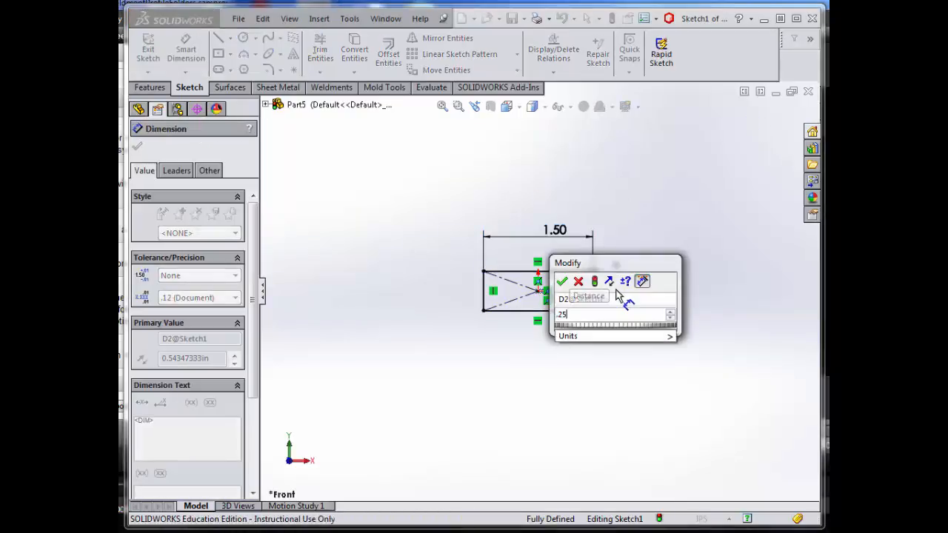
{"action": "key", "text": "Return"}
{"action": "key", "text": "f"}
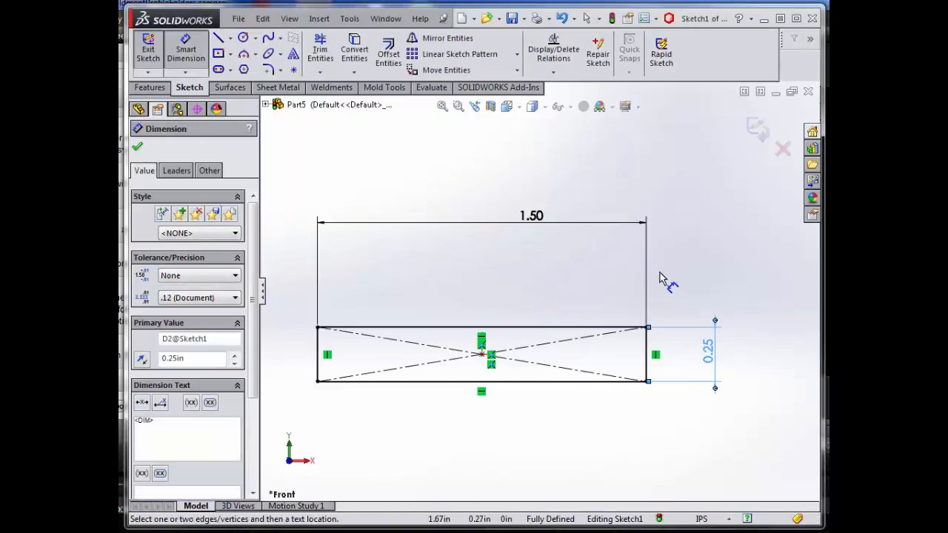
- Place sketch points at the midpoints of all four sides of the 1.50 in rectangle and exit the sketch
{"action": "left_click", "coordinate": [294, 71]}
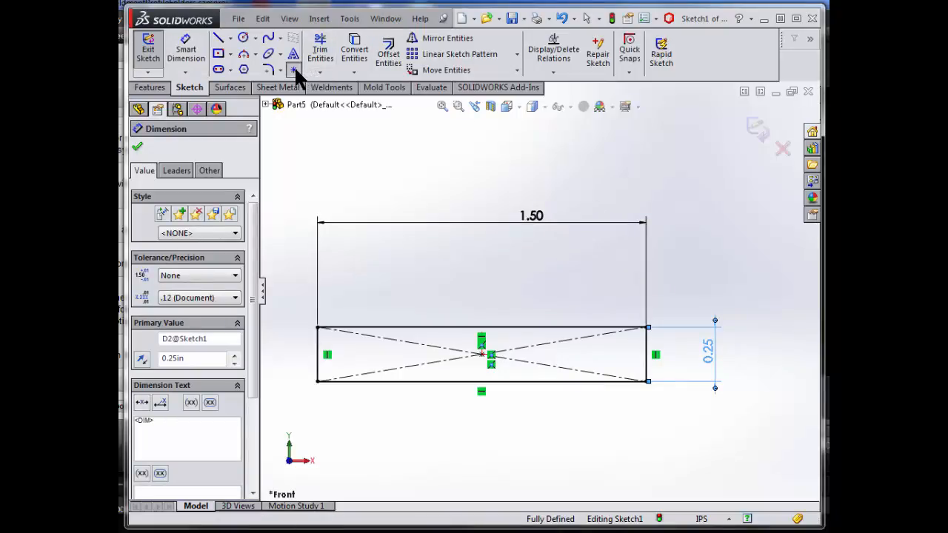
{"action": "left_click", "coordinate": [481, 326]}
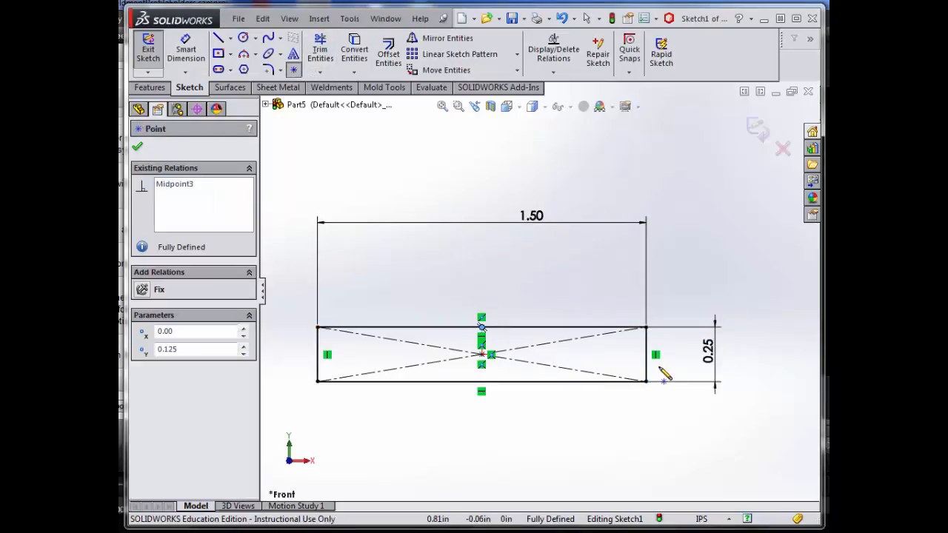
{"action": "left_click", "coordinate": [646, 354]}
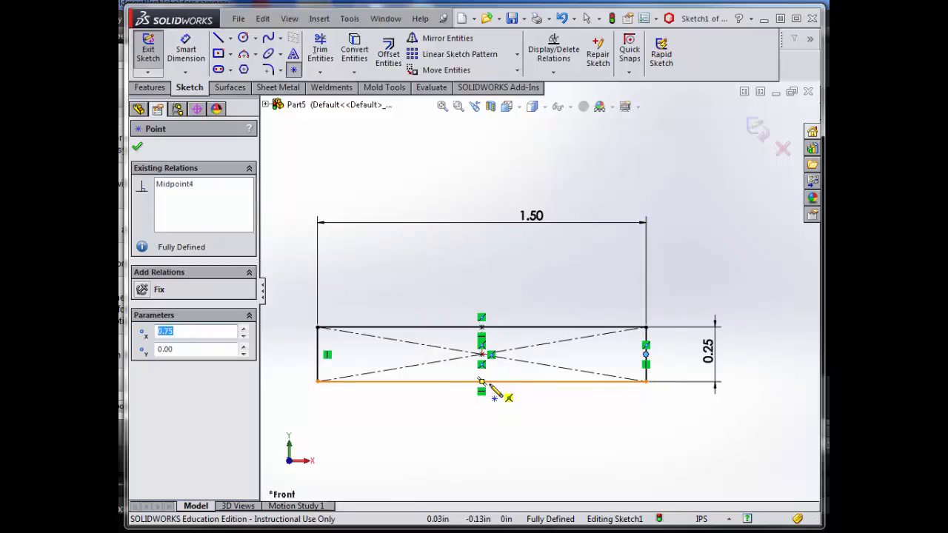
{"action": "left_click", "coordinate": [481, 381]}
{"action": "left_click", "coordinate": [318, 355]}
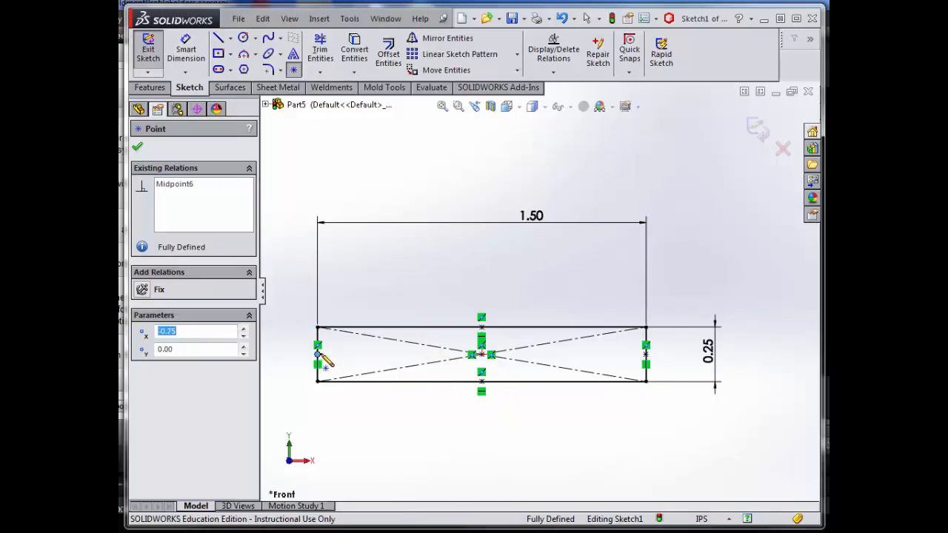
{"action": "right_click", "coordinate": [424, 300]}
{"action": "left_click", "coordinate": [447, 303]}
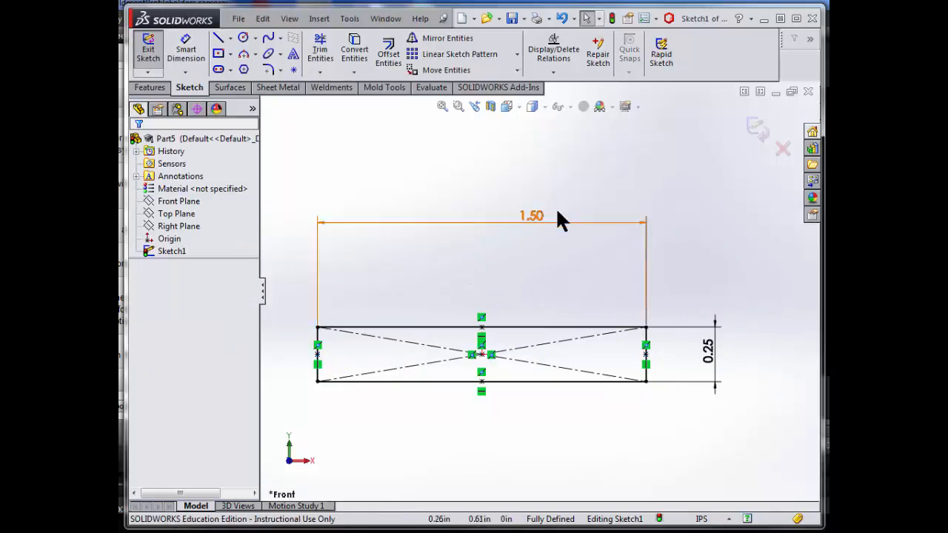
{"action": "left_click", "coordinate": [749, 131]}
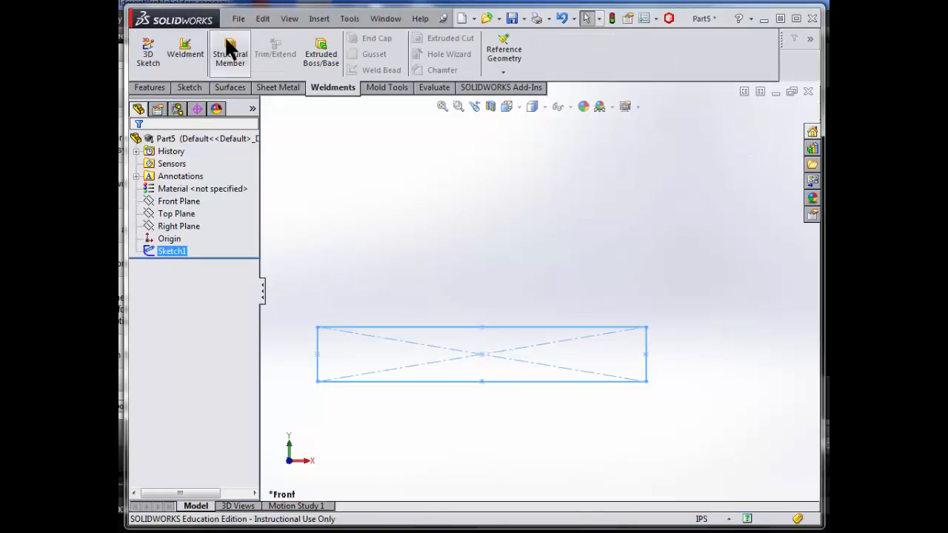
- Start saving the new profile as a Lib Feat Part (*.sldlfp), returning to the Custom > Flat Bar folder
{"action": "left_click", "coordinate": [238, 19]}
{"action": "left_click", "coordinate": [273, 134]}
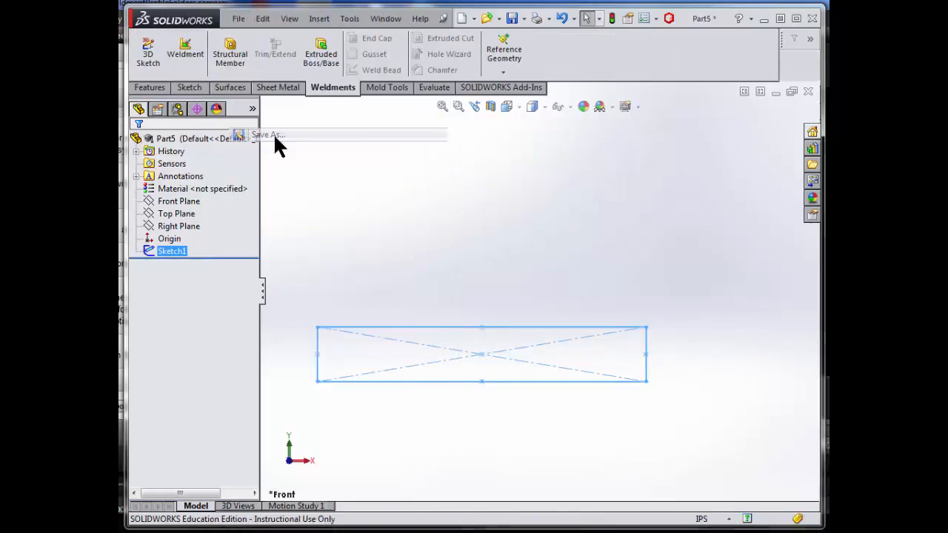
{"action": "left_click", "coordinate": [527, 376]}
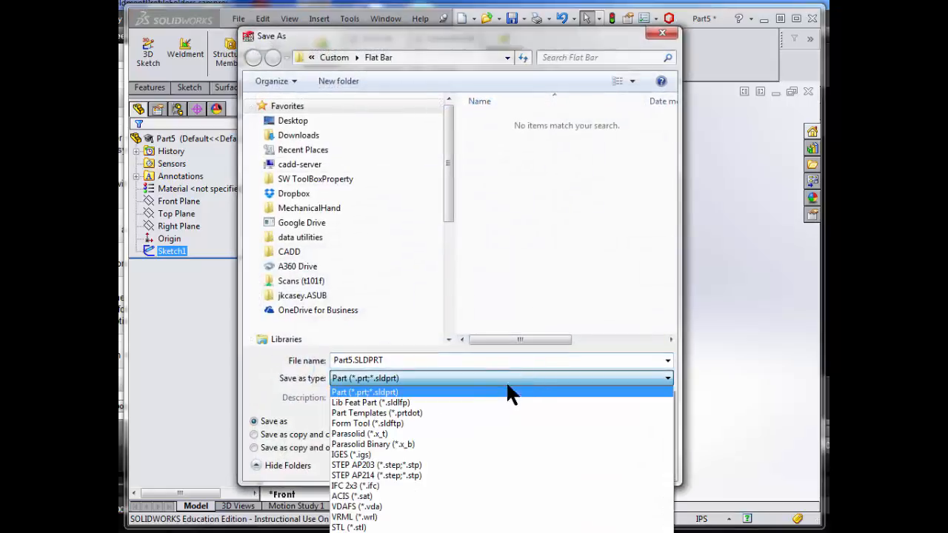
{"action": "left_click", "coordinate": [457, 404]}
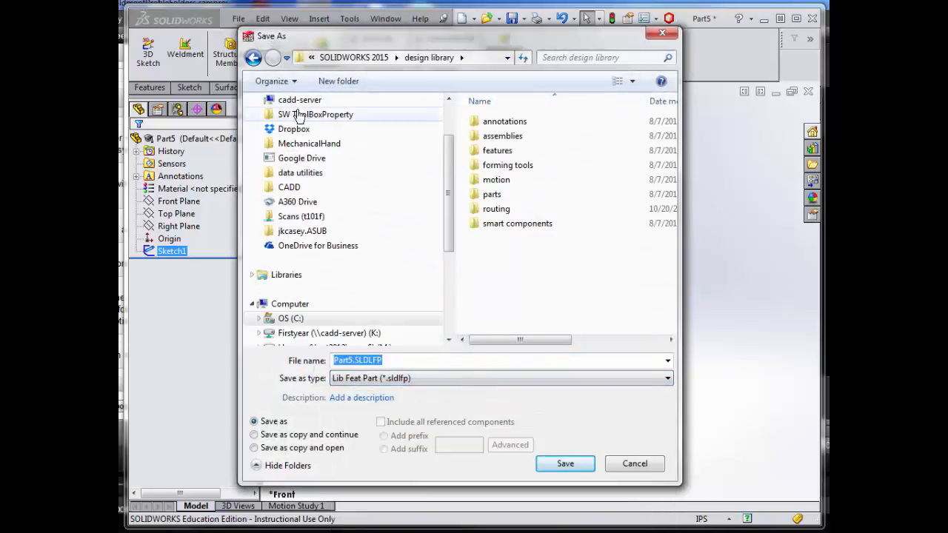
{"action": "left_click", "coordinate": [253, 57]}
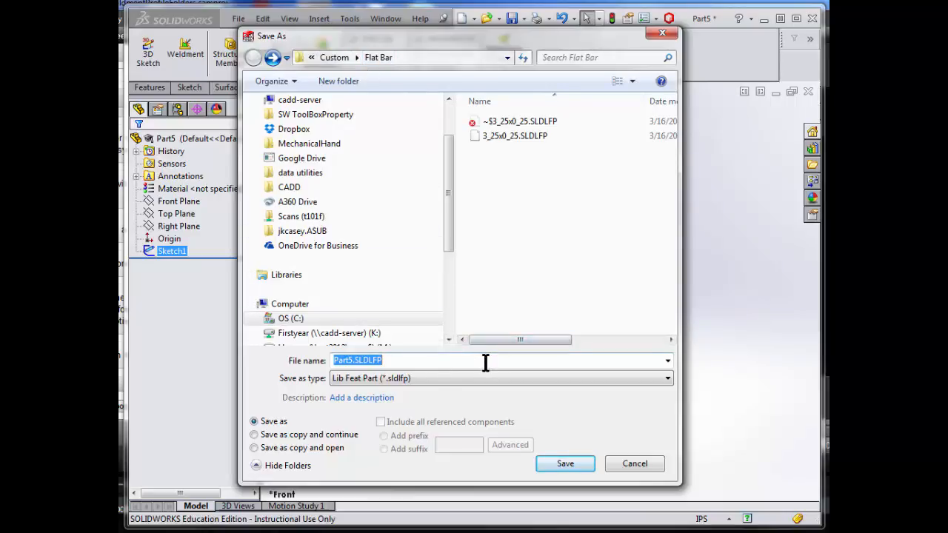
- Name the file 1_50X0_25, add the description "1.50 X 0.25 FLAT BAR" and save it
{"action": "type", "text": "1_50X0_25"}
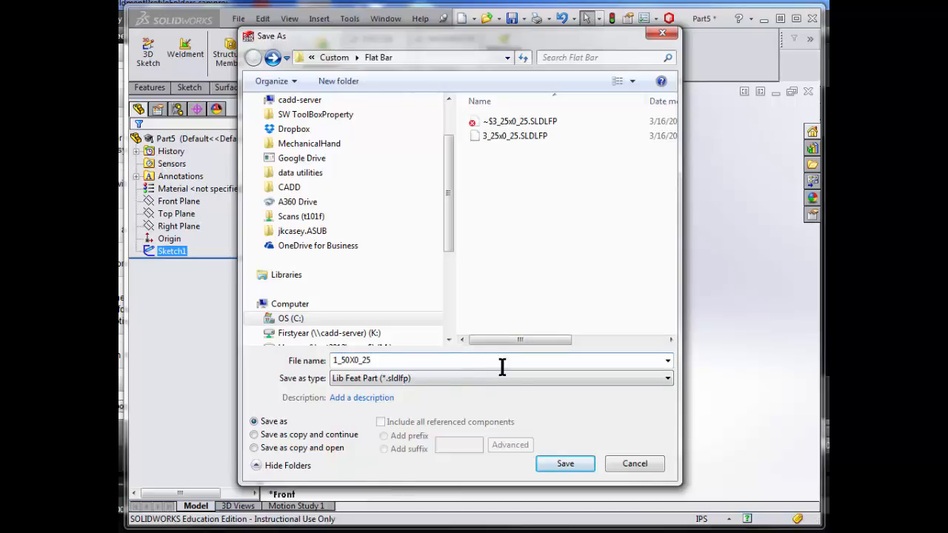
{"action": "left_click", "coordinate": [438, 397]}
{"action": "type", "text": "1.50 X "}
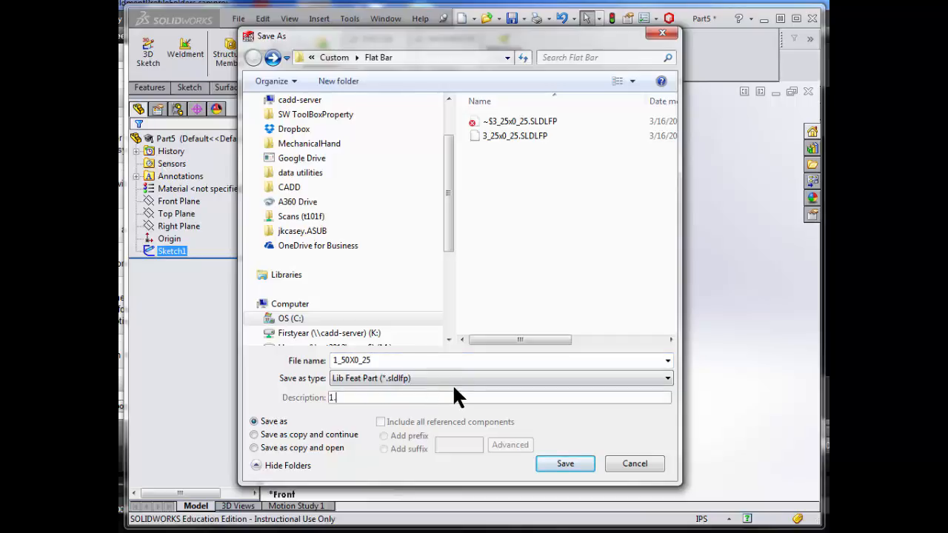
{"action": "type", "text": "0.25 FLAT BAR"}
{"action": "left_click", "coordinate": [560, 463]}
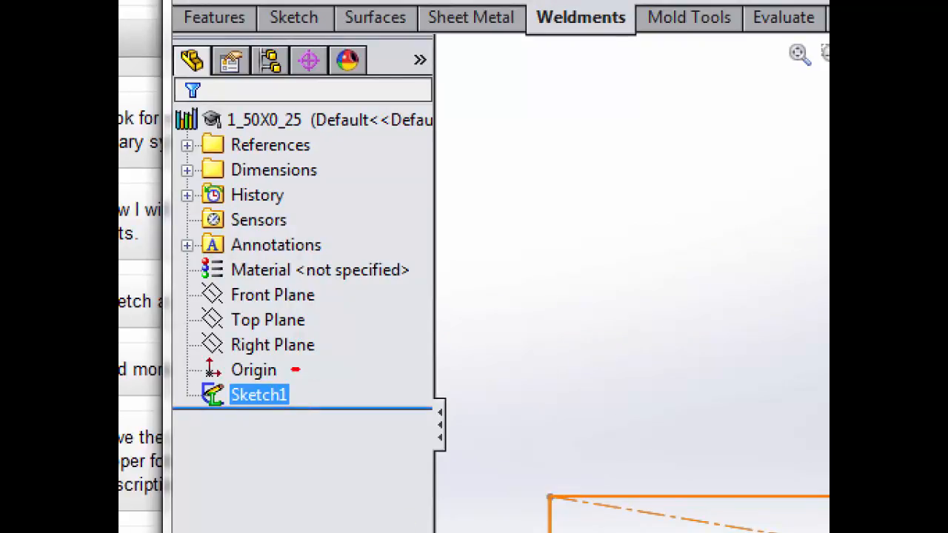
{"action": "mouse_move", "coordinate": [300, 368]}
{"action": "left_mouse_down"}
{"action": "mouse_move", "coordinate": [194, 366]}
{"action": "mouse_move", "coordinate": [225, 441]}
{"action": "mouse_move", "coordinate": [324, 379]}
{"action": "left_mouse_up"}
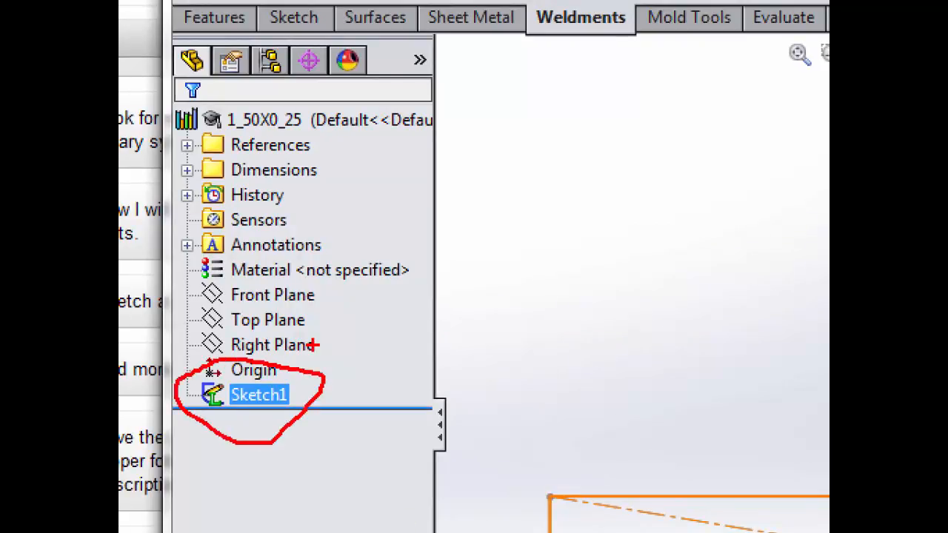
{"action": "mouse_move", "coordinate": [210, 123]}
{"action": "left_mouse_down"}
{"action": "mouse_move", "coordinate": [201, 104]}
{"action": "mouse_move", "coordinate": [211, 139]}
{"action": "left_mouse_up"}
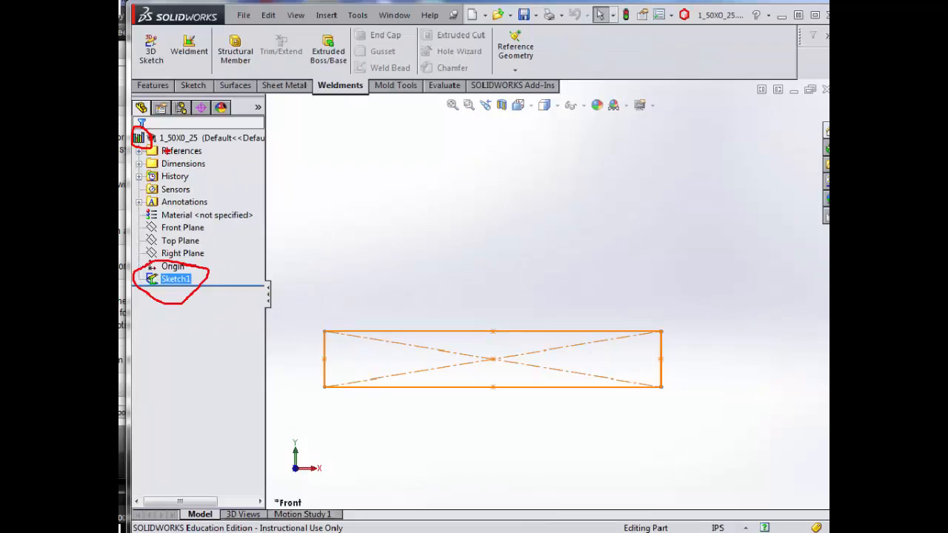
{"action": "left_click", "coordinate": [321, 307]}
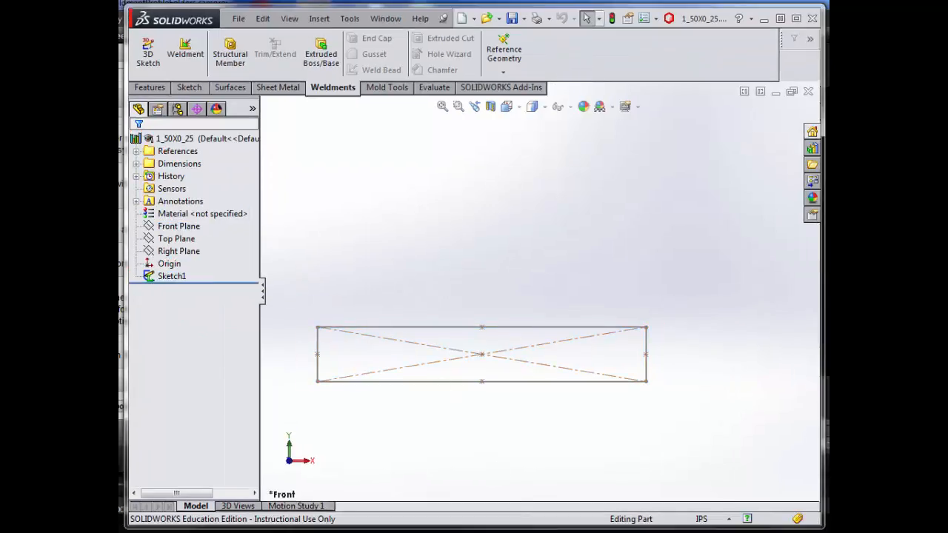